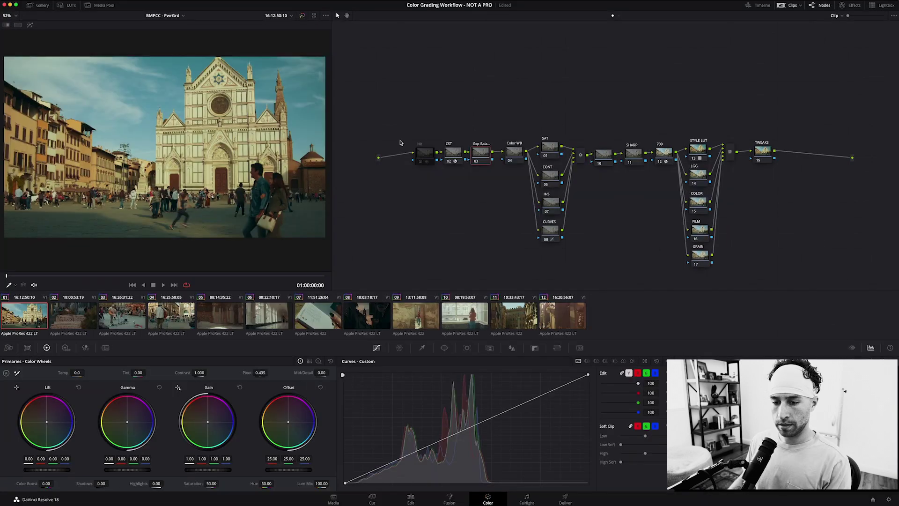
# - Review the Color Space Transform settings of the first clip's CST and 709 nodes, and close the effect settings
pyautogui.click(454, 162)
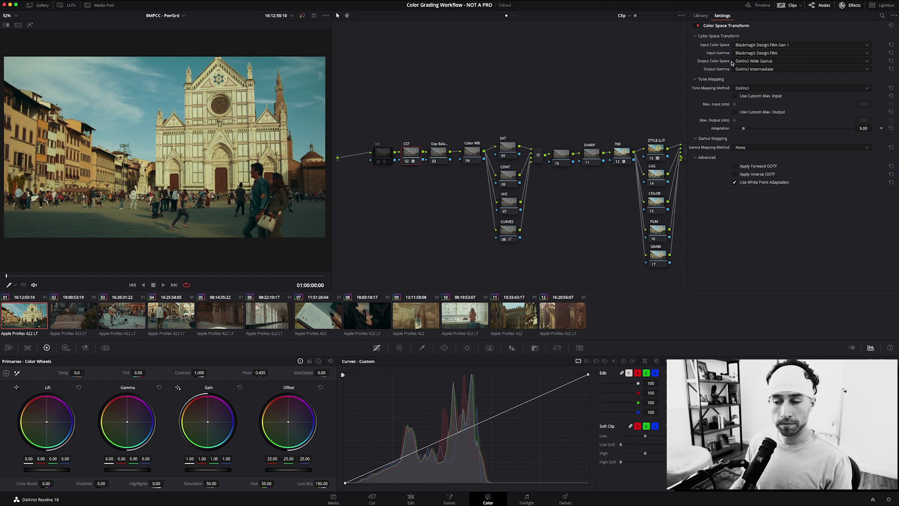
pyautogui.click(626, 155)
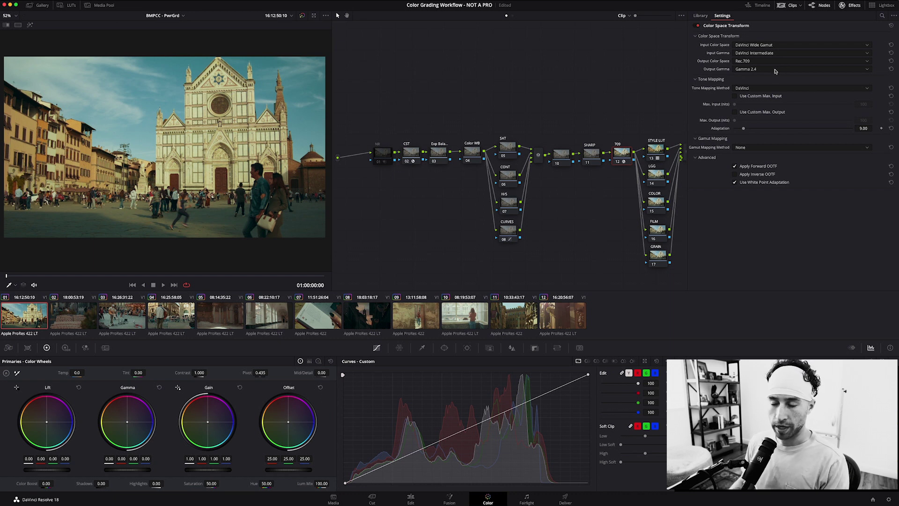
pyautogui.click(847, 6)
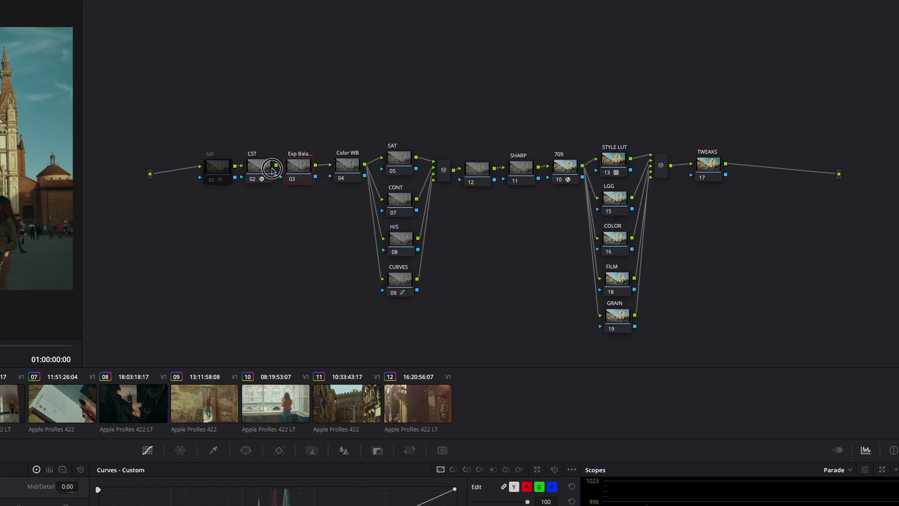
# - Raise the Global exposure of the Exp Balance node to about 0.29 using the HDR color wheels
pyautogui.click(483, 154)
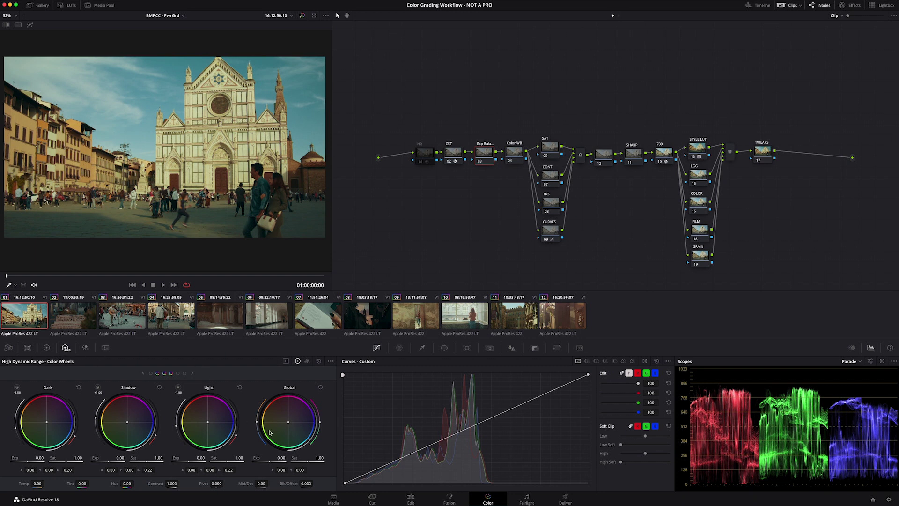
pyautogui.moveTo(272, 460); pyautogui.dragTo(311, 457)
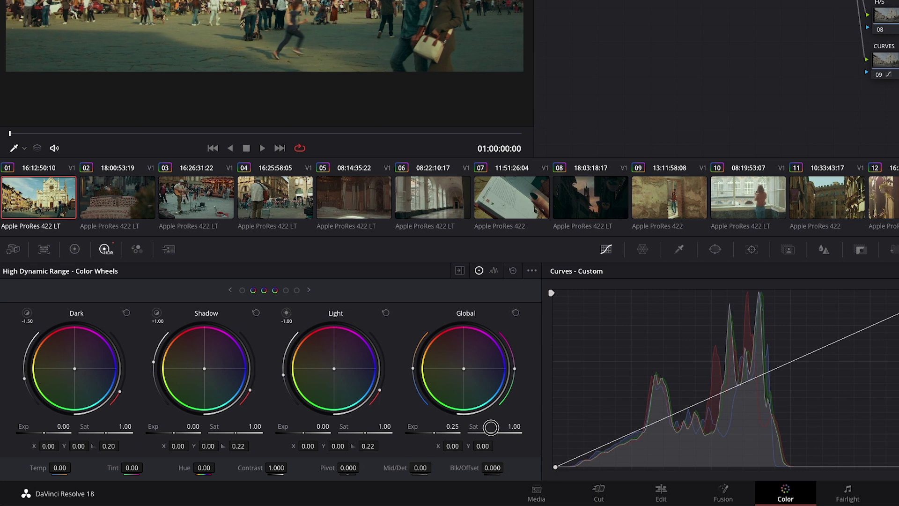
pyautogui.moveTo(500, 427); pyautogui.dragTo(498, 427)
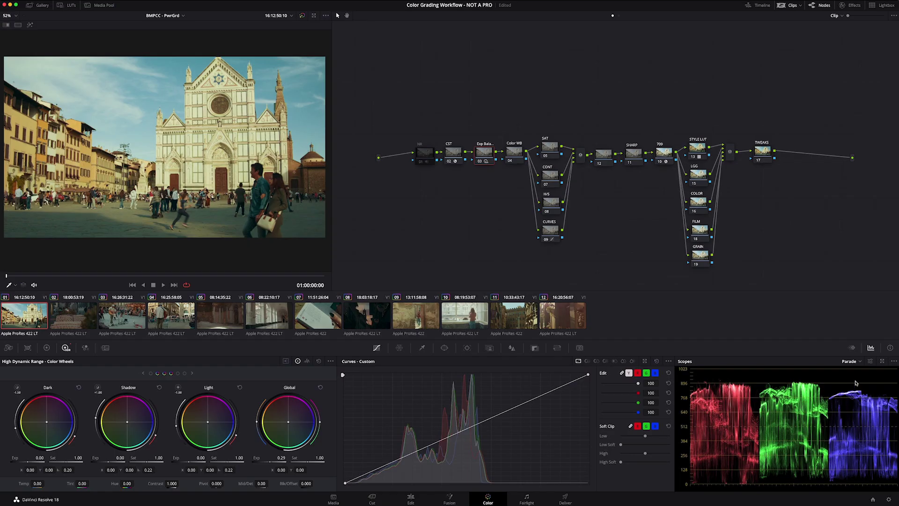
# - Switch the scopes from Parade to Waveform and fine-tune the Global exposure of the Exp Balance node
pyautogui.click(860, 362)
pyautogui.click(873, 379)
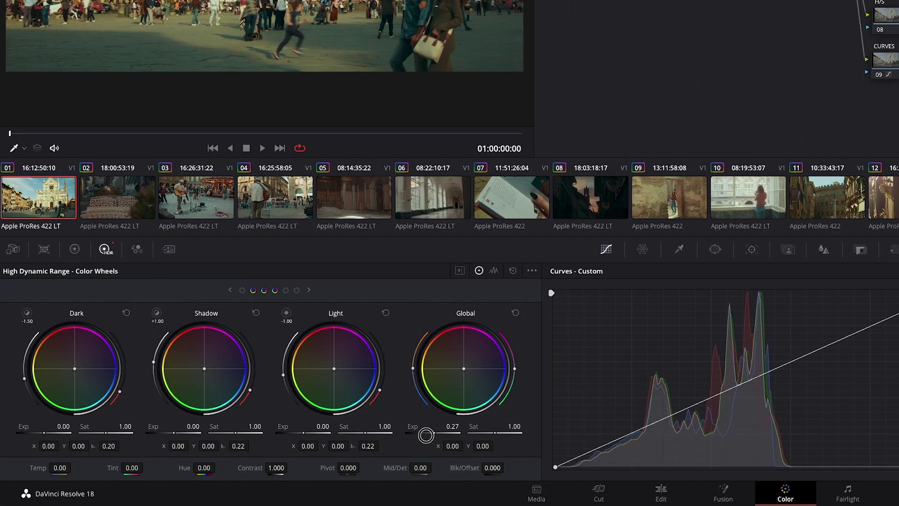
pyautogui.moveTo(425, 435); pyautogui.dragTo(421, 435)
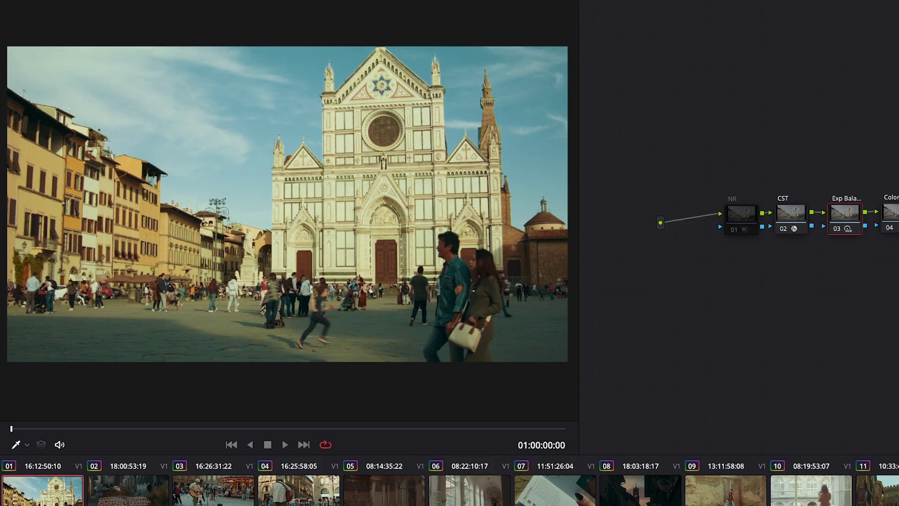
# - Compare the first clip with the Exp Balance node disabled and enabled, including in the enlarged viewer
pyautogui.press('super+d')
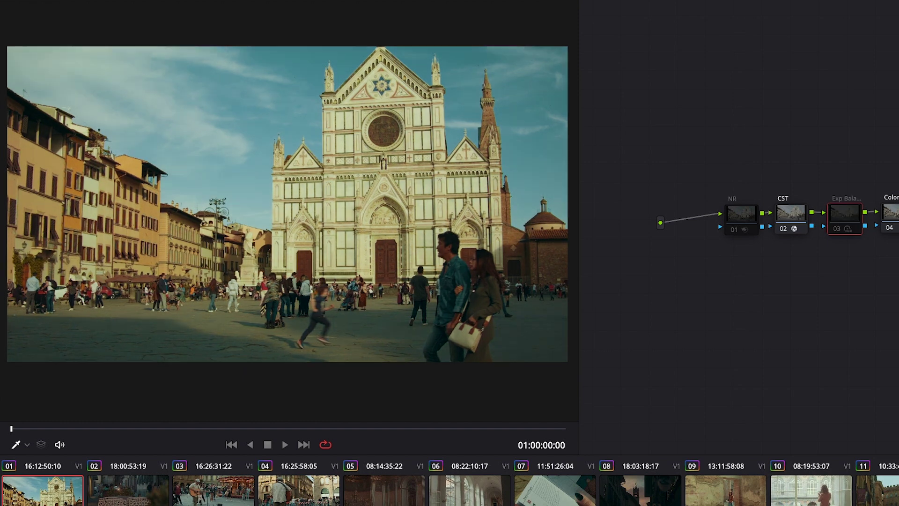
pyautogui.press('super+d')
pyautogui.press('super+d')
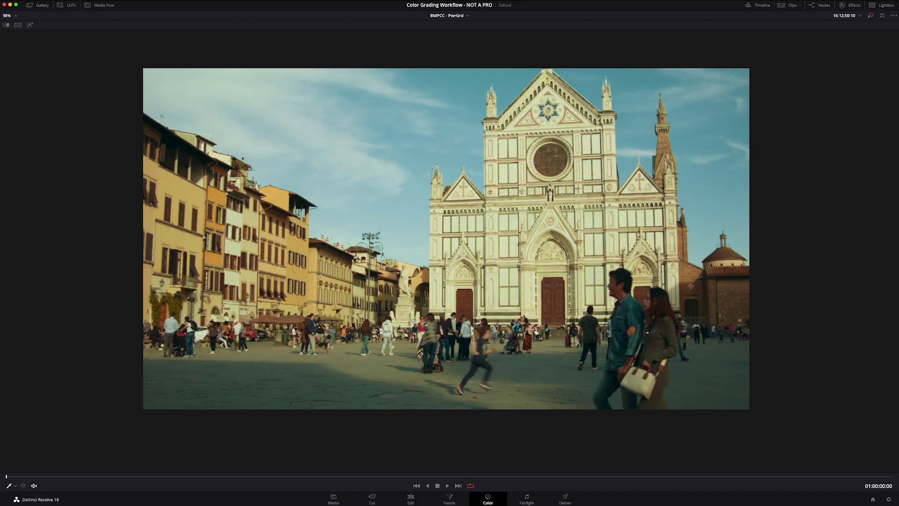
pyautogui.hotkey('ctrl', 'd')
pyautogui.hotkey('ctrl', 'd')
pyautogui.hotkey('ctrl', 'd')
pyautogui.hotkey('ctrl', 'd')
pyautogui.hotkey('ctrl', 'd')
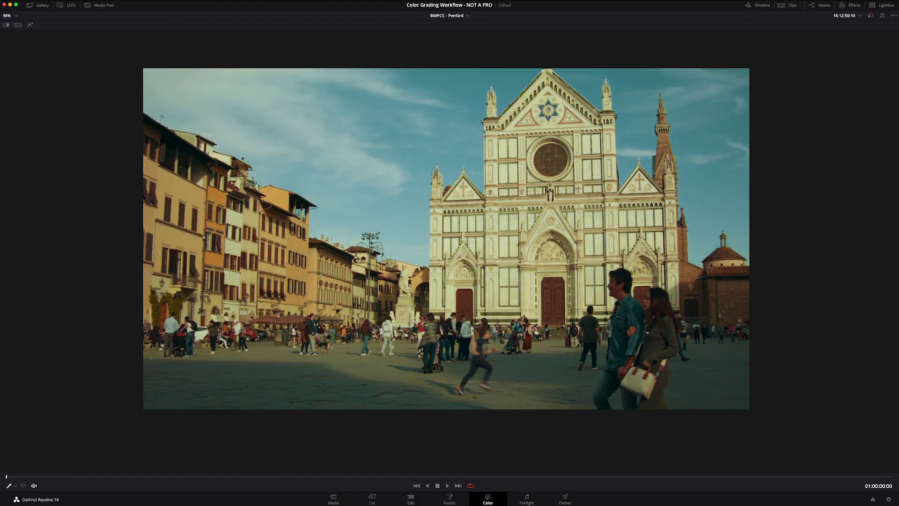
pyautogui.hotkey('ctrl', 'd')
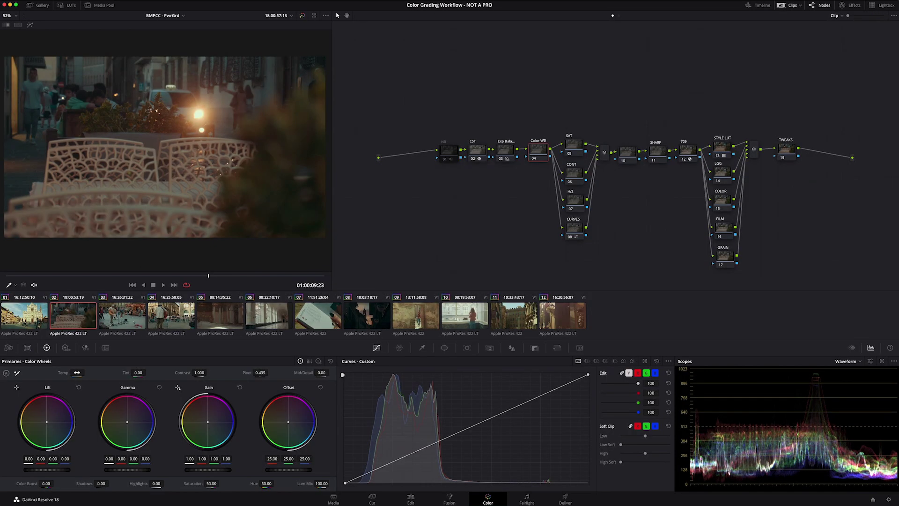
# - Try cooling the second clip's Color WB node with a negative primaries temperature and check the result in the enlarged viewer
pyautogui.moveTo(76, 372); pyautogui.dragTo(67, 377)
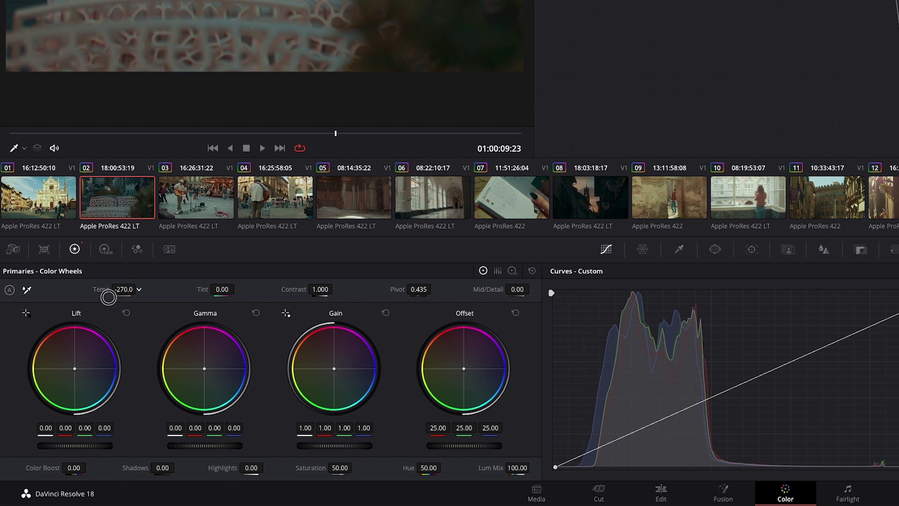
pyautogui.moveTo(108, 296); pyautogui.dragTo(123, 288)
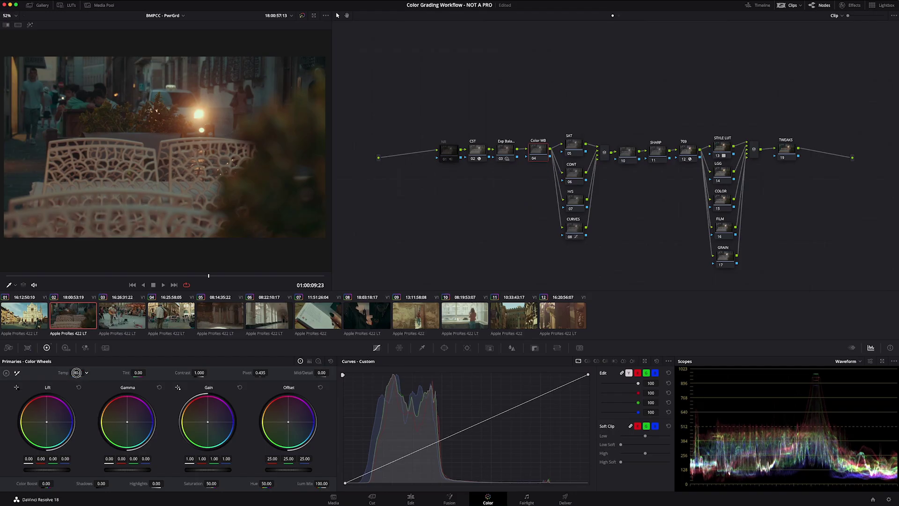
pyautogui.moveTo(77, 372); pyautogui.dragTo(80, 372)
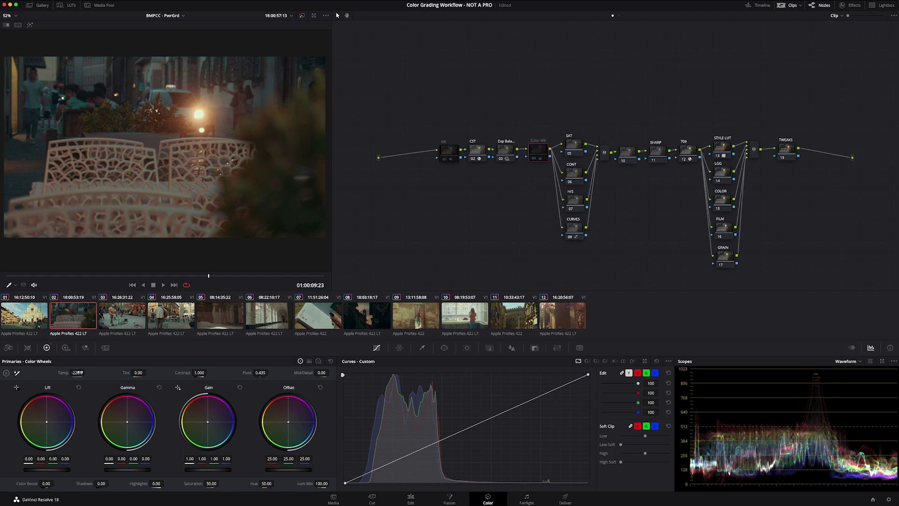
pyautogui.hotkey('shift', 'f')
pyautogui.scroll(4, 249, 315)
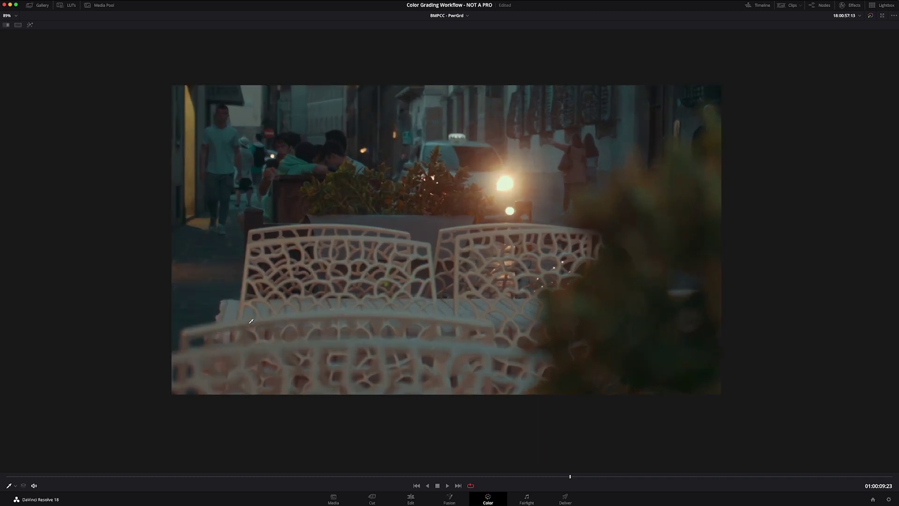
pyautogui.hotkey('shift', 'f')
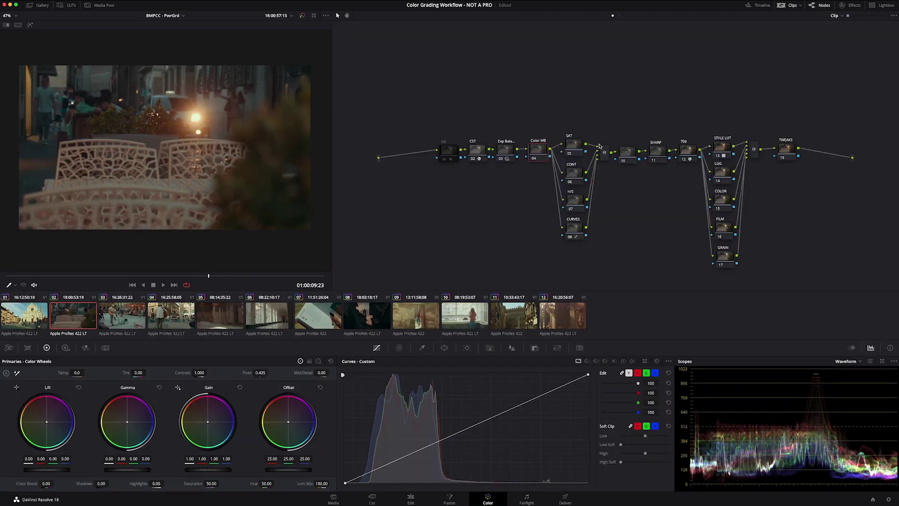
# - Try shifting the Color WB node's Offset wheel toward blue to about 23.49, 24.67 and 26.14, and reset the wheel
pyautogui.moveTo(293, 425); pyautogui.dragTo(292, 424)
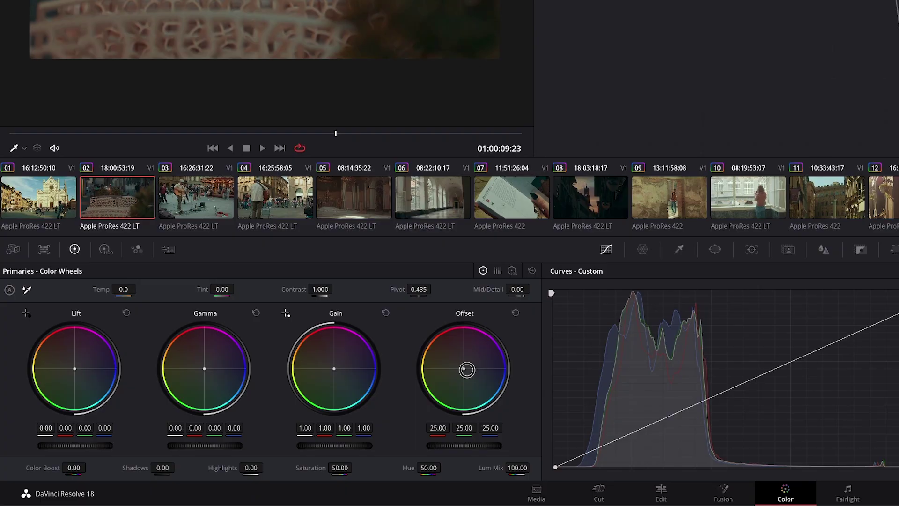
pyautogui.moveTo(470, 373); pyautogui.dragTo(476, 377)
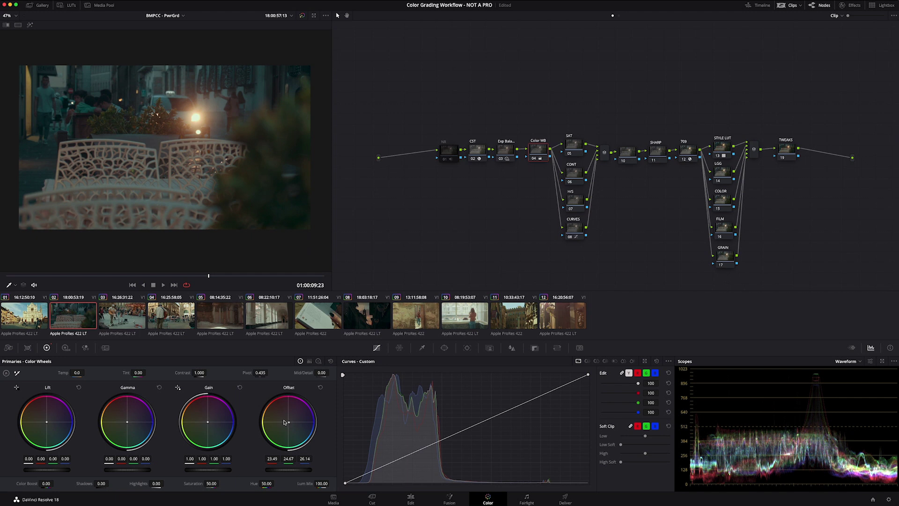
pyautogui.doubleClick(289, 423)
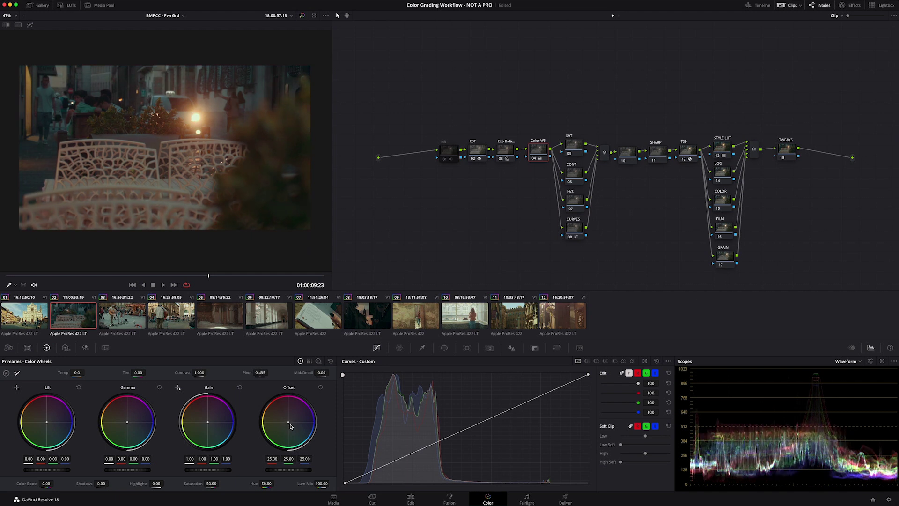
# - Balance the Color WB node by shifting the HDR Global wheel to about X 0.01, Y 0.00, and compare with the node disabled
pyautogui.click(66, 348)
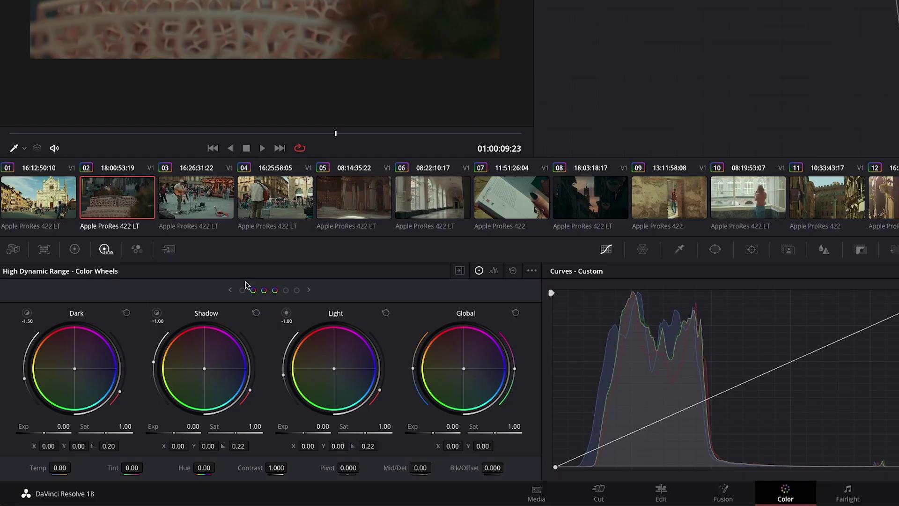
pyautogui.moveTo(466, 368); pyautogui.dragTo(469, 369)
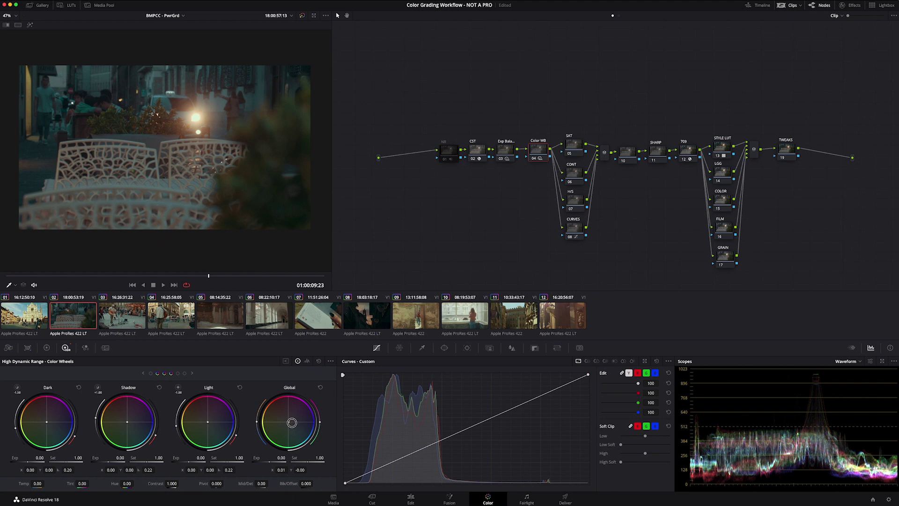
pyautogui.moveTo(292, 422); pyautogui.dragTo(289, 422)
pyautogui.press('super+d')
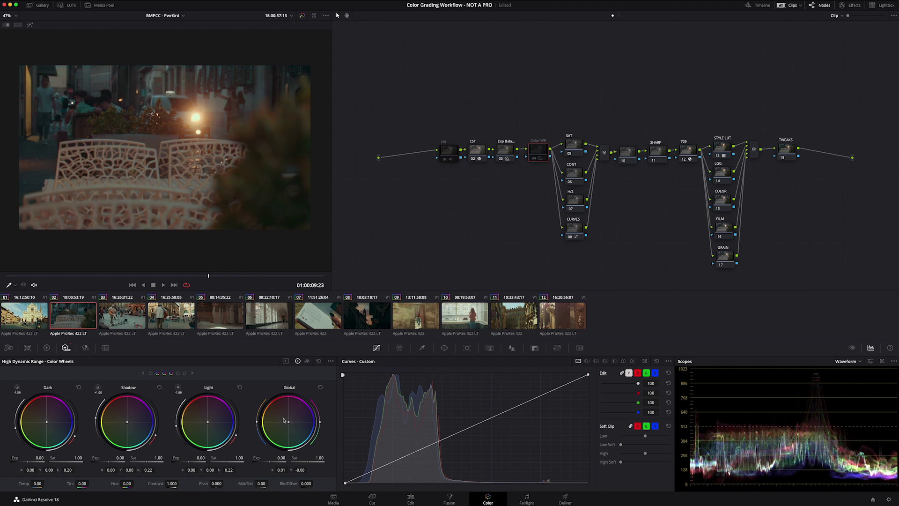
pyautogui.press('super+d')
pyautogui.hotkey('shift', 'f')
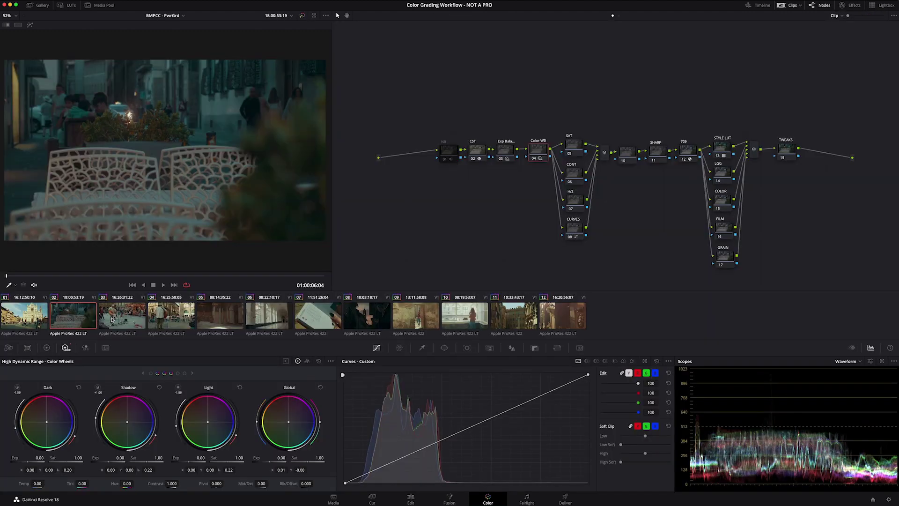
# - Check the color space and channel options of the SAT node on the third clip
pyautogui.click(112, 320)
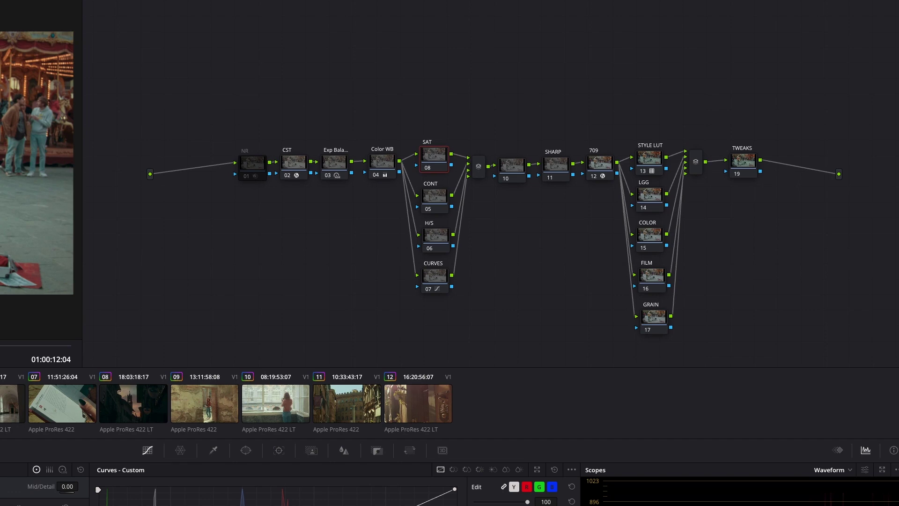
pyautogui.rightClick(438, 156)
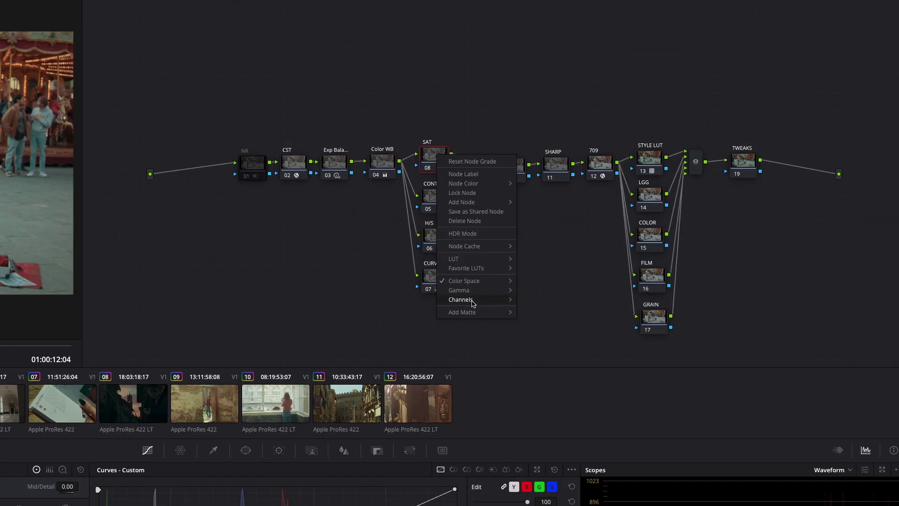
pyautogui.moveTo(617, 244)
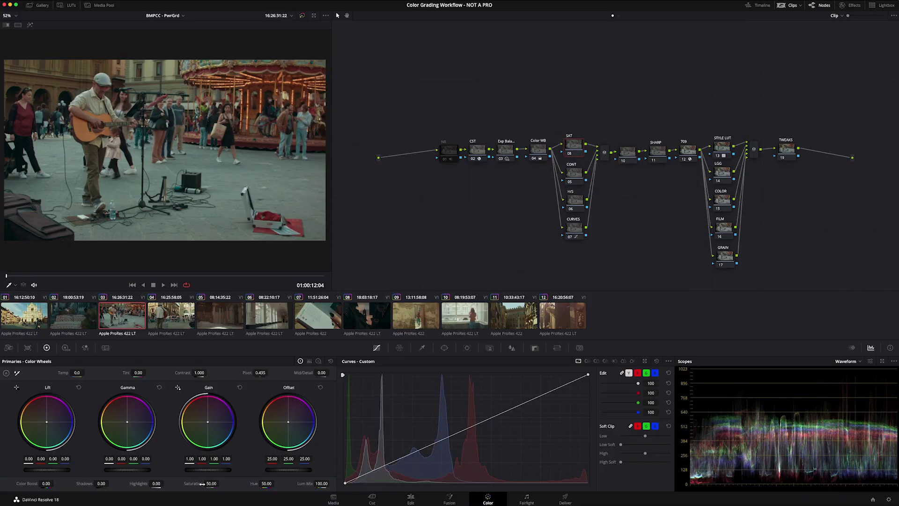
# - Try boosting saturation in the SAT node with Gain about 1.30 and Gamma about 0.01, preview it enlarged, and reset the wheels
pyautogui.moveTo(200, 470); pyautogui.dragTo(276, 469)
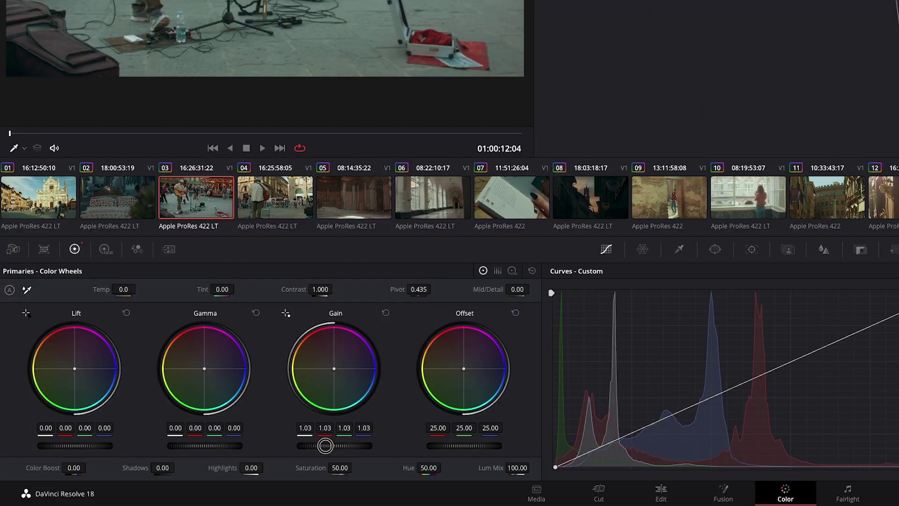
pyautogui.moveTo(445, 444)
pyautogui.mouseDown()
pyautogui.moveTo(328, 454)
pyautogui.moveTo(439, 454)
pyautogui.mouseUp()
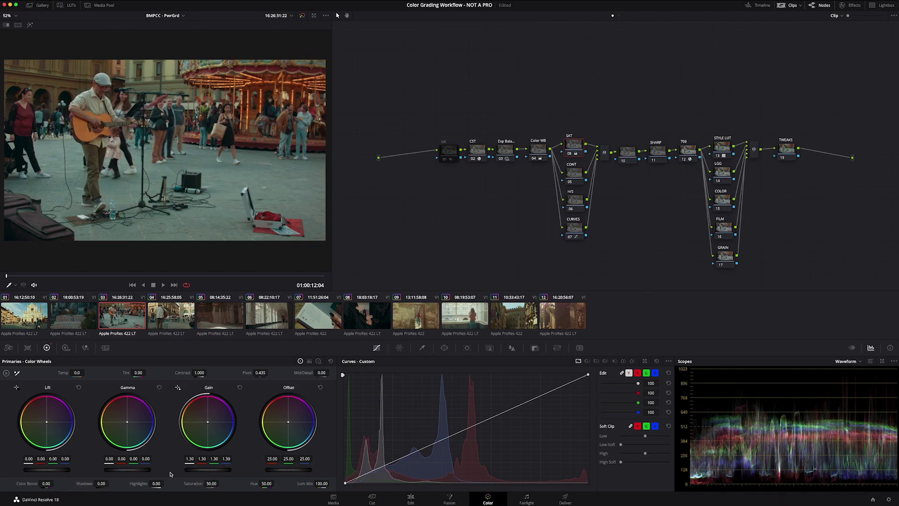
pyautogui.moveTo(127, 470); pyautogui.dragTo(140, 470)
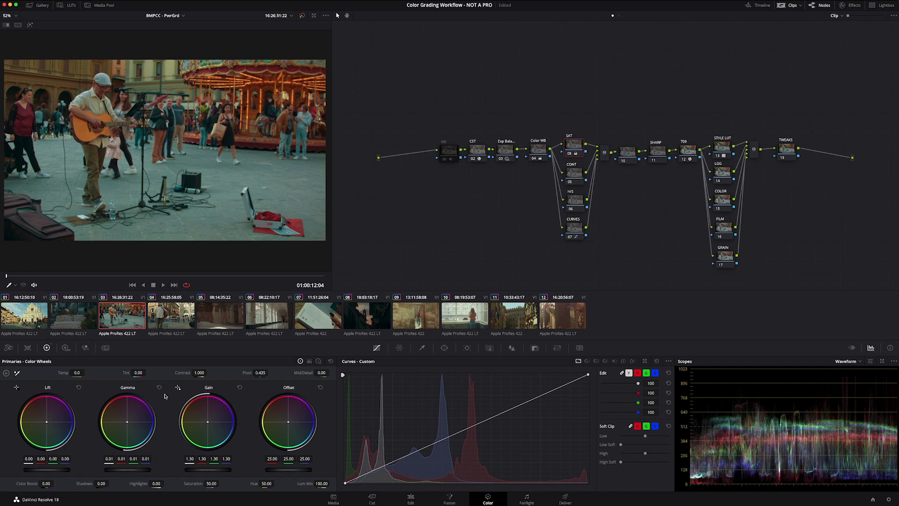
pyautogui.moveTo(236, 469); pyautogui.dragTo(231, 470)
pyautogui.moveTo(194, 465); pyautogui.dragTo(196, 470)
pyautogui.hotkey('shift', 'f')
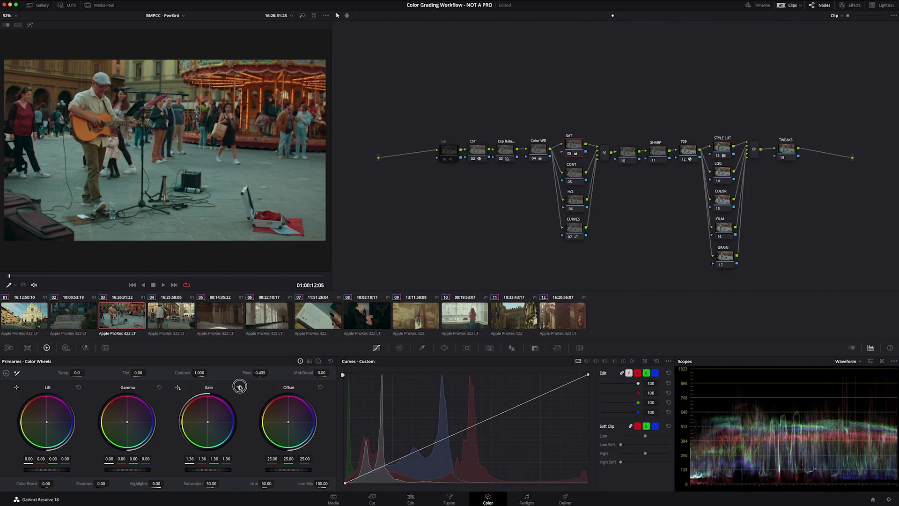
pyautogui.click(240, 387)
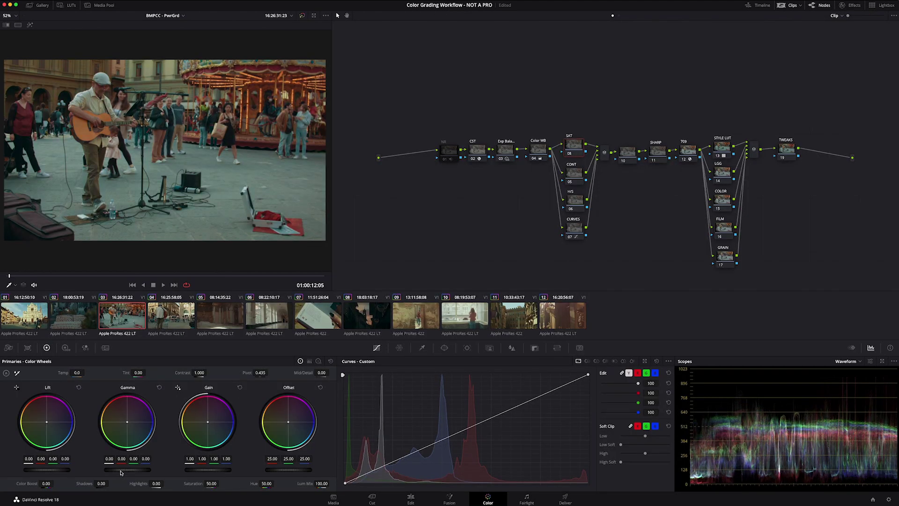
# - Try adjusting the SAT node with Gamma about 0.03 and Lift about -0.01, and reset both wheels
pyautogui.moveTo(125, 469); pyautogui.dragTo(143, 469)
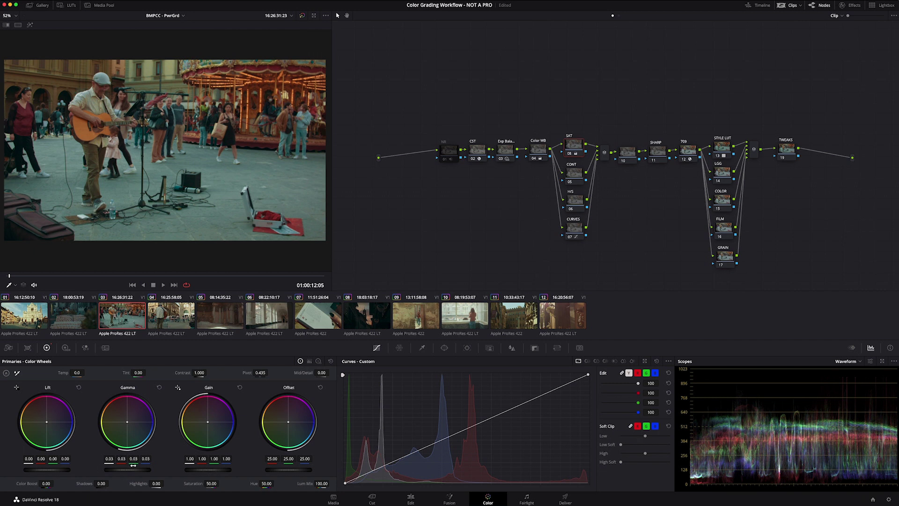
pyautogui.moveTo(50, 470); pyautogui.dragTo(36, 473)
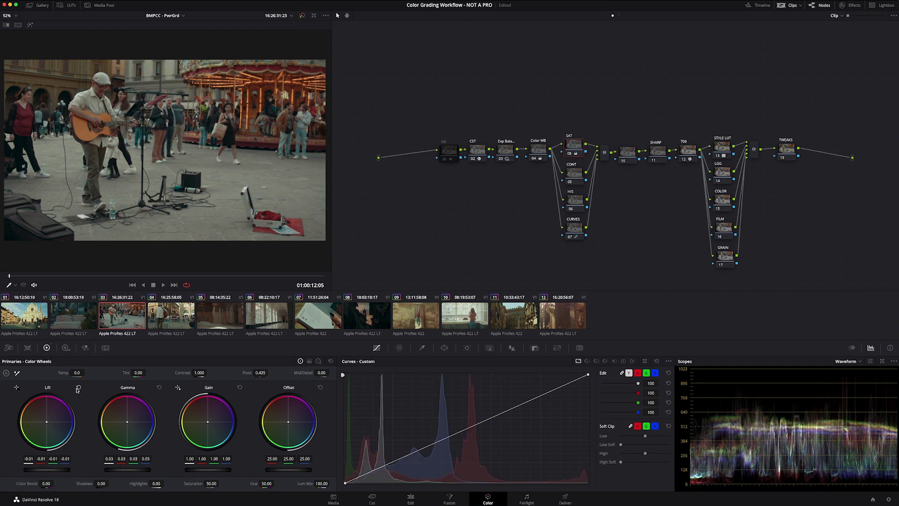
pyautogui.moveTo(107, 470); pyautogui.dragTo(138, 470)
pyautogui.click(159, 388)
pyautogui.click(79, 388)
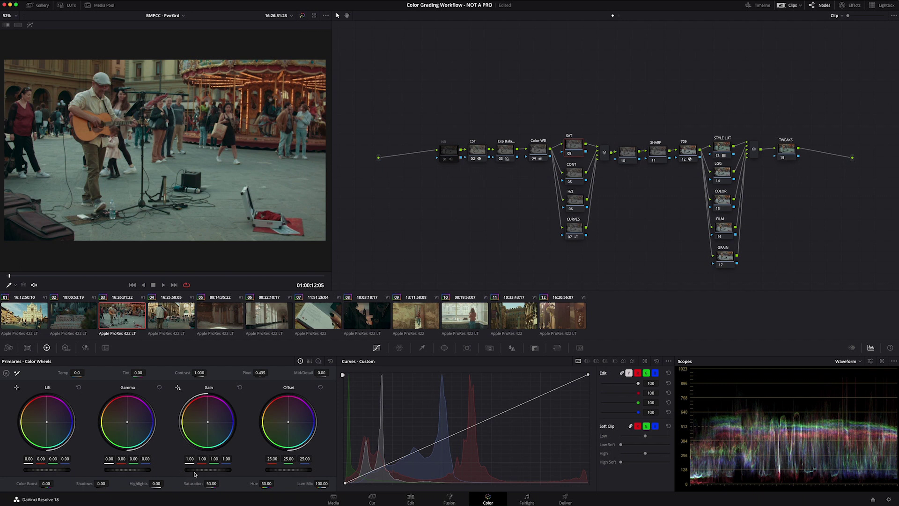
# - Set the SAT node's Gain to about 1.43 and its Gamma to about -0.01
pyautogui.moveTo(194, 472); pyautogui.dragTo(234, 466)
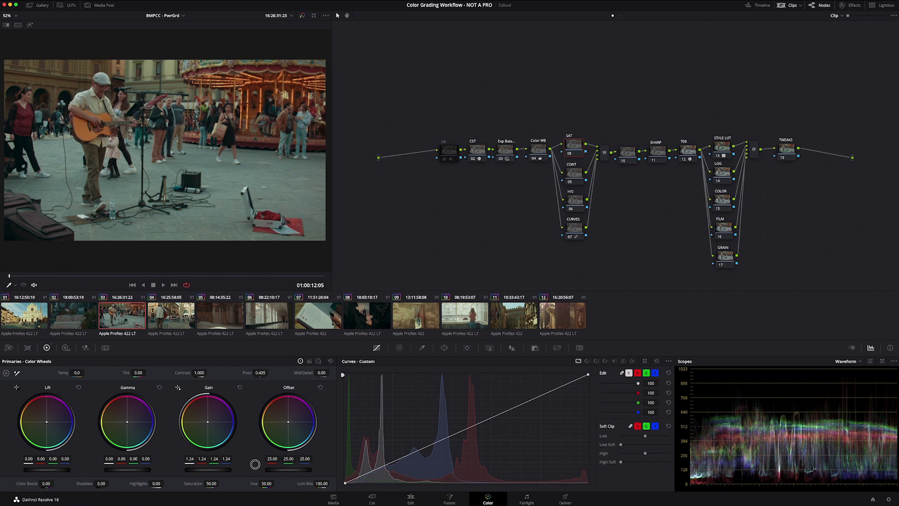
pyautogui.moveTo(292, 461); pyautogui.dragTo(303, 459)
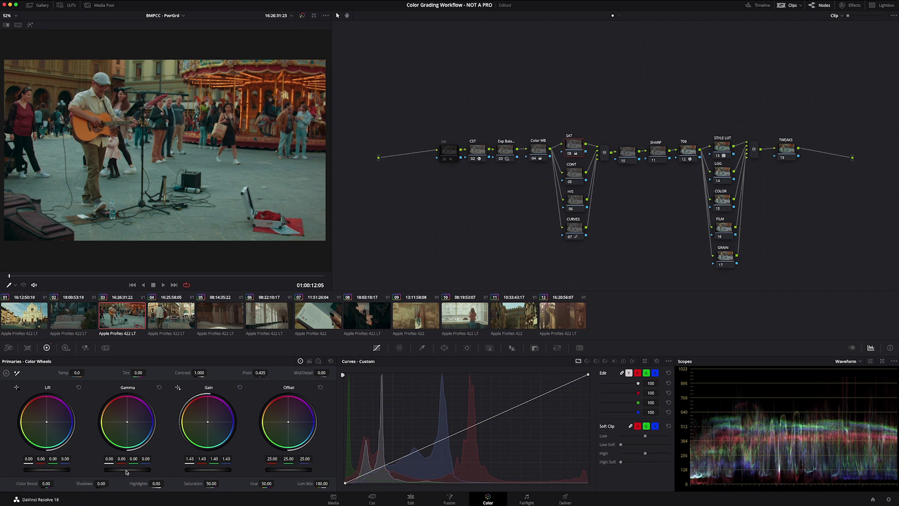
pyautogui.moveTo(126, 471); pyautogui.dragTo(125, 471)
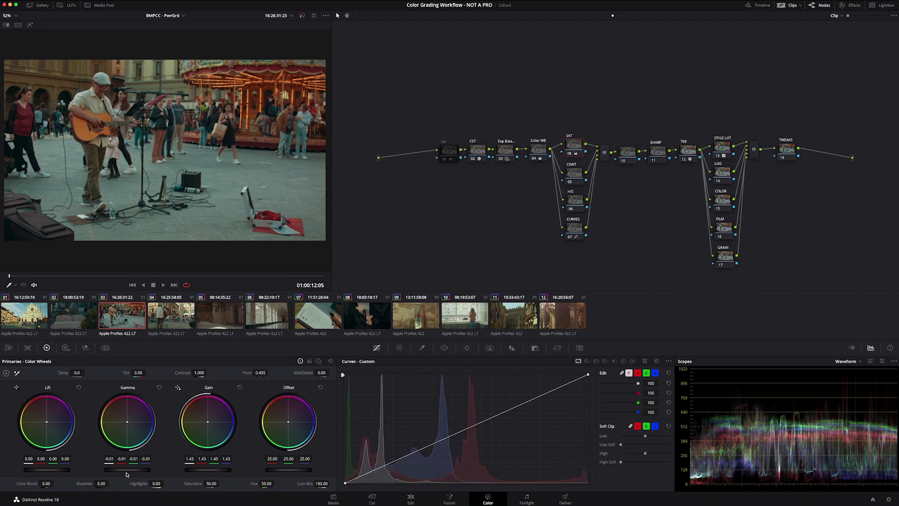
# - Move to the fourth clip and select its CONT node
pyautogui.press('Down')
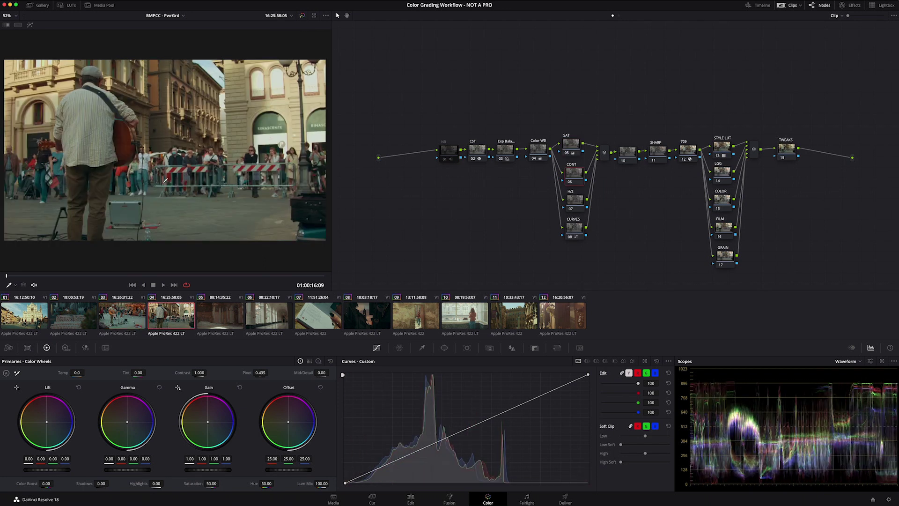
pyautogui.click(577, 147)
pyautogui.click(574, 175)
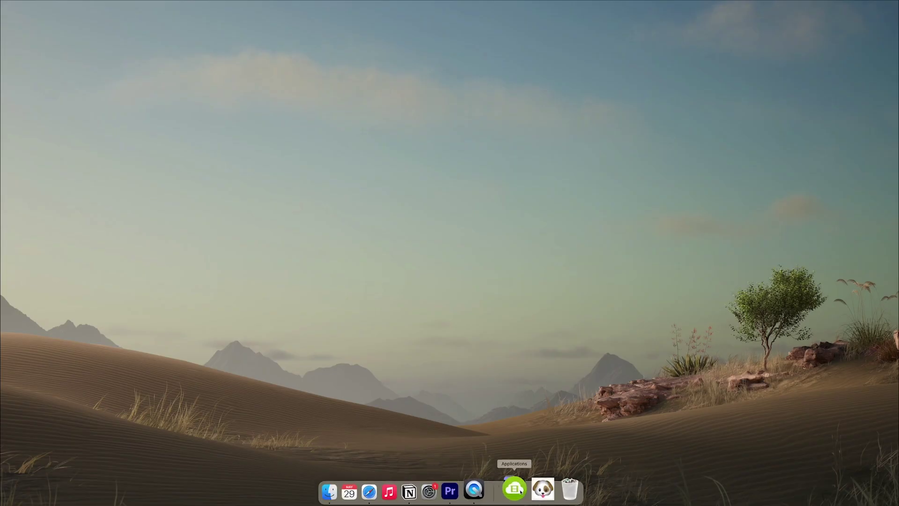
# - Switch to Photoshop, add an Exposure adjustment layer to the headshot, and set the duplicated background layer's blend mode to Soft Light
pyautogui.click(515, 488)
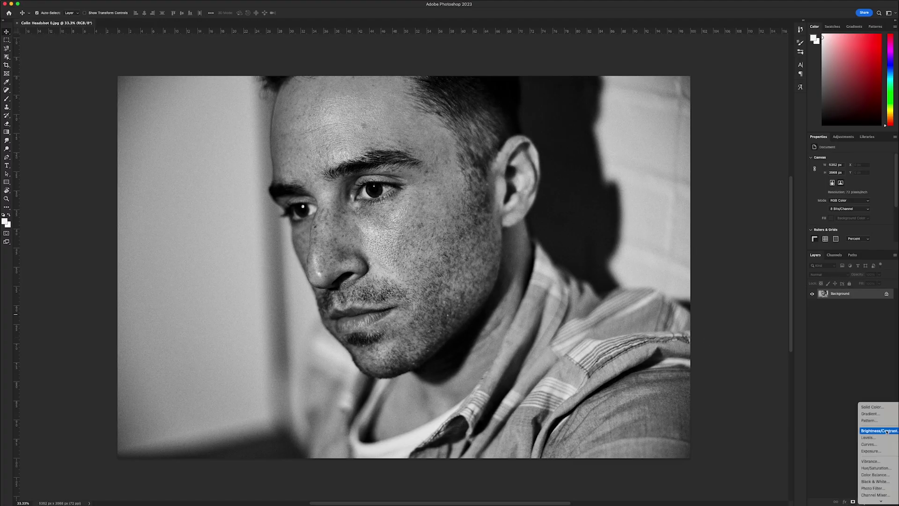
pyautogui.click(887, 431)
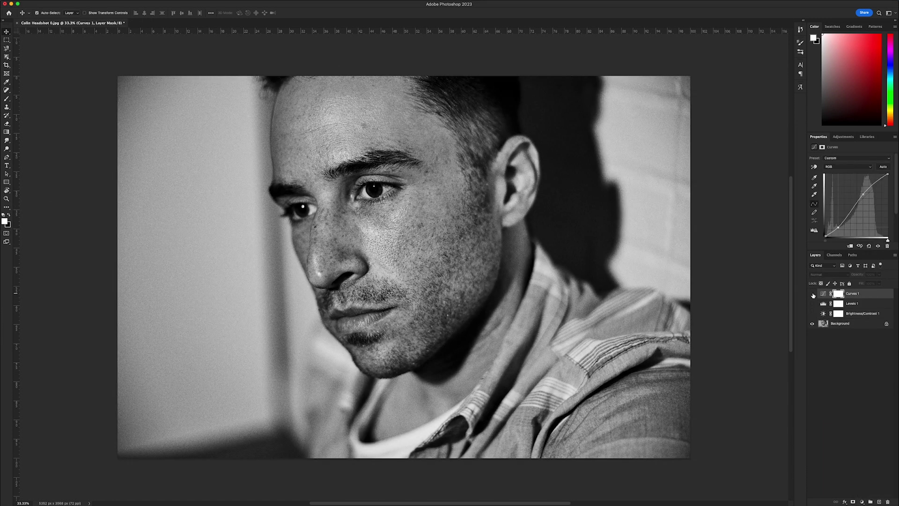
pyautogui.click(861, 502)
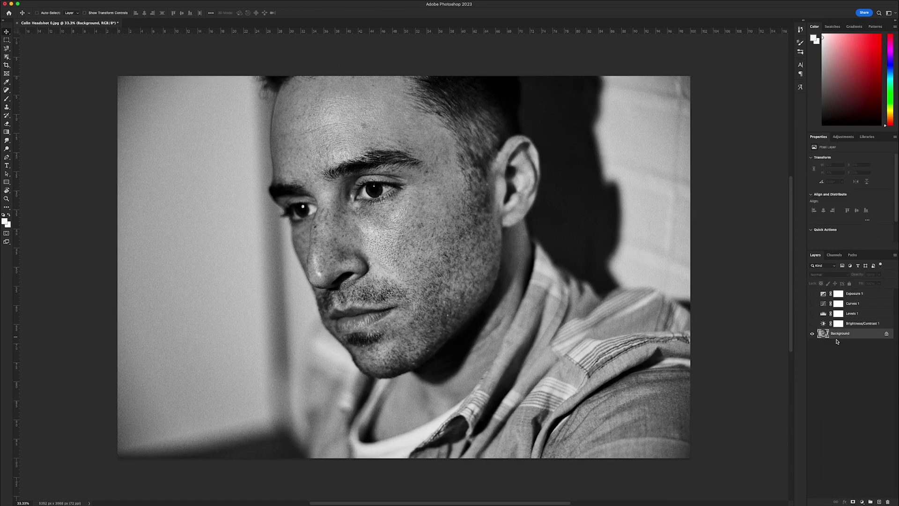
pyautogui.click(827, 275)
# - Toggle the headshot's duplicated blend-mode layers on and off to compare their contrast with the original
pyautogui.click(812, 343)
pyautogui.click(812, 343)
pyautogui.click(812, 343)
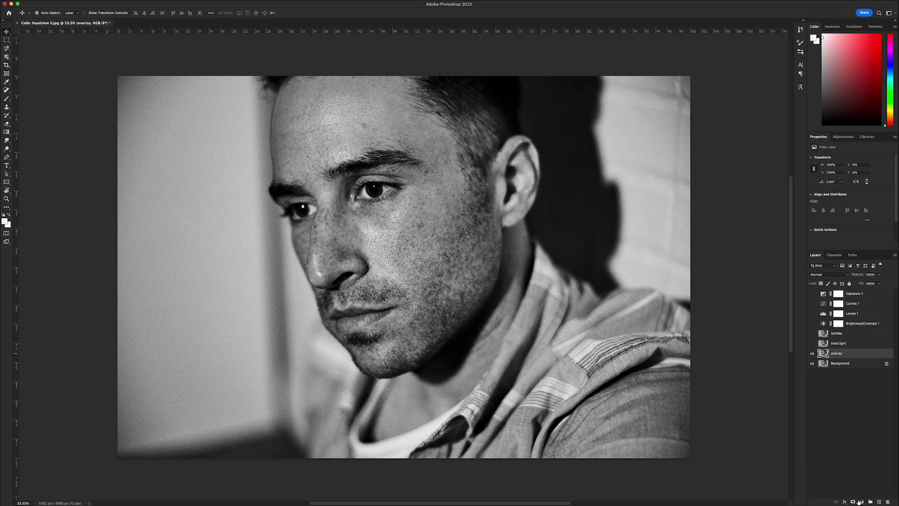
pyautogui.click(812, 343)
pyautogui.click(812, 343)
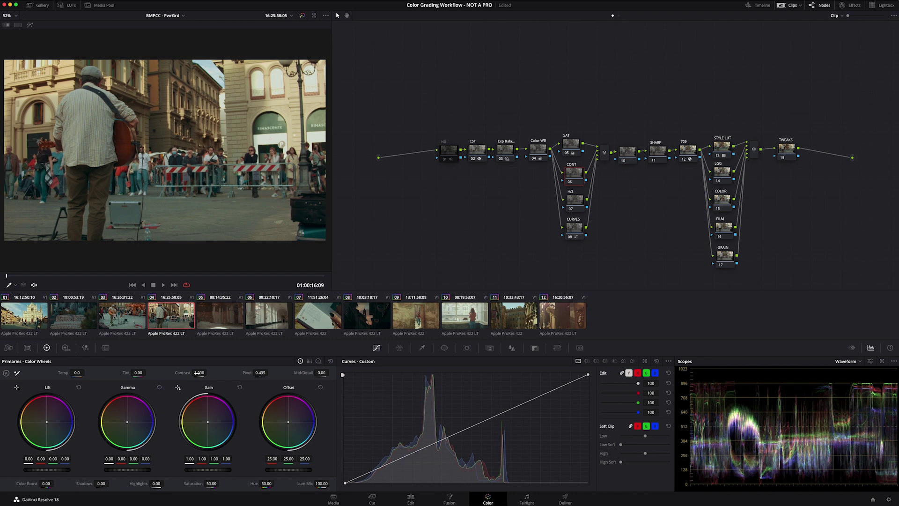
# - Switch back to DaVinci Resolve and try raising the CONT node's Contrast to about 1.19 and shifting its Pivot
pyautogui.moveTo(199, 373); pyautogui.dragTo(208, 372)
pyautogui.moveTo(275, 371); pyautogui.dragTo(177, 382)
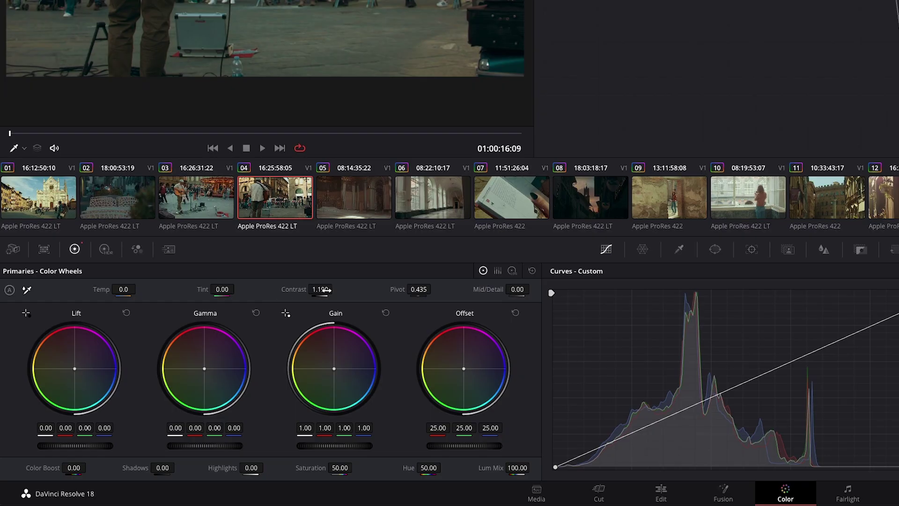
pyautogui.moveTo(417, 289); pyautogui.dragTo(399, 298)
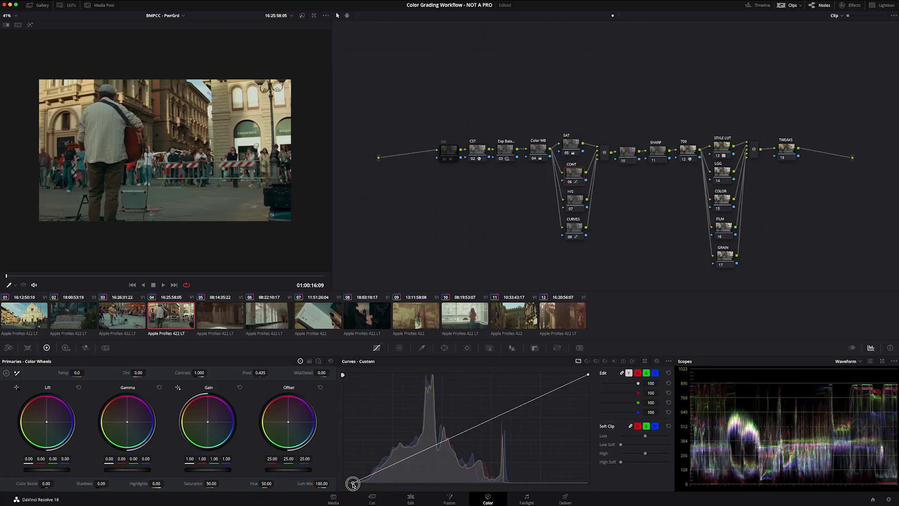
# - Try adding contrast on the CONT node with the custom curve's endpoints and with HDR Contrast at 1.050, resetting both
pyautogui.moveTo(353, 483); pyautogui.dragTo(357, 483)
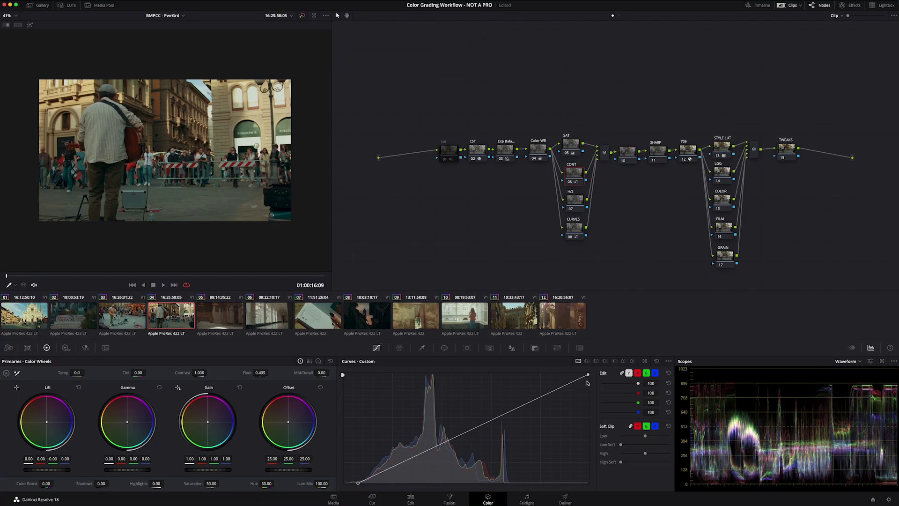
pyautogui.moveTo(589, 374); pyautogui.dragTo(544, 376)
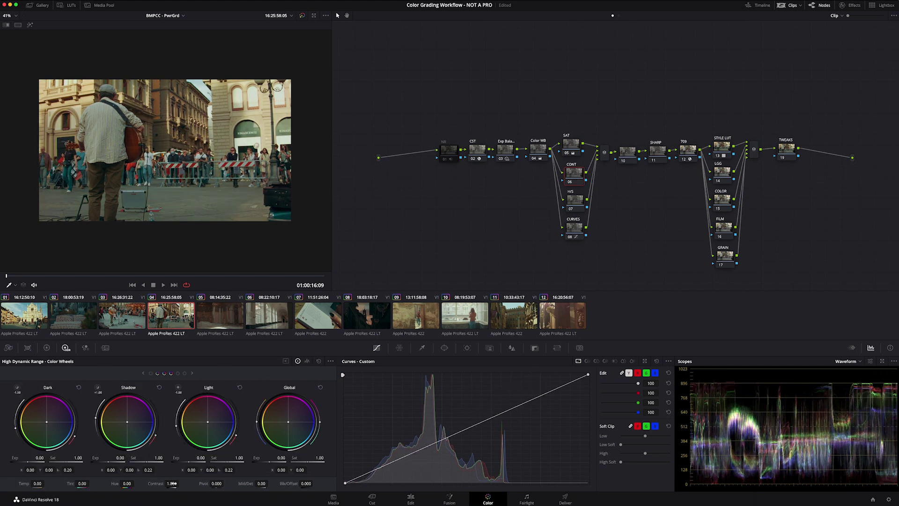
pyautogui.moveTo(173, 483)
pyautogui.mouseDown()
pyautogui.moveTo(184, 484)
pyautogui.moveTo(173, 483)
pyautogui.mouseUp()
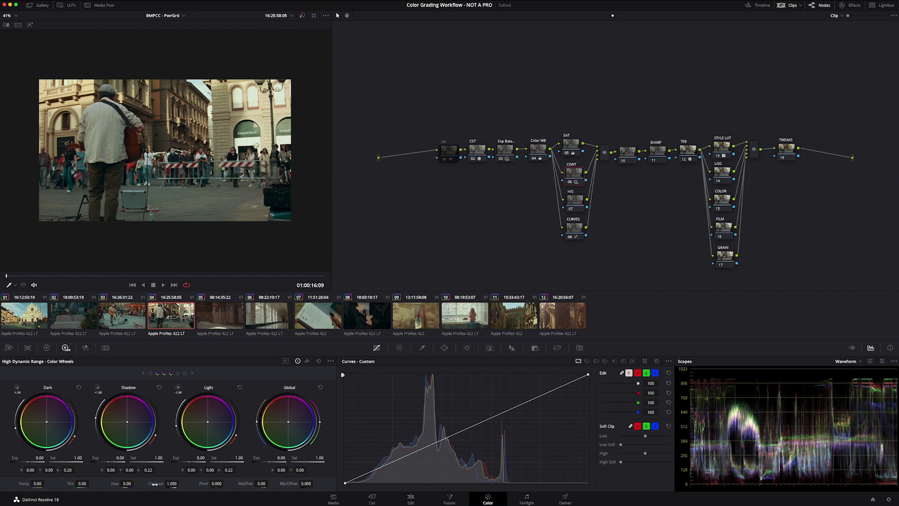
pyautogui.doubleClick(154, 485)
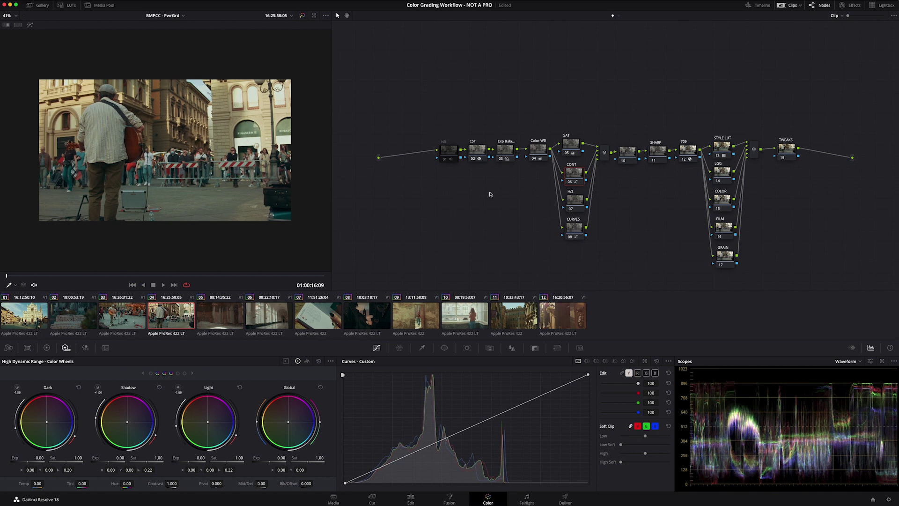
# - Set the CONT node's primary Contrast to about 1.206 and its Pivot to about 0.343
pyautogui.click(46, 348)
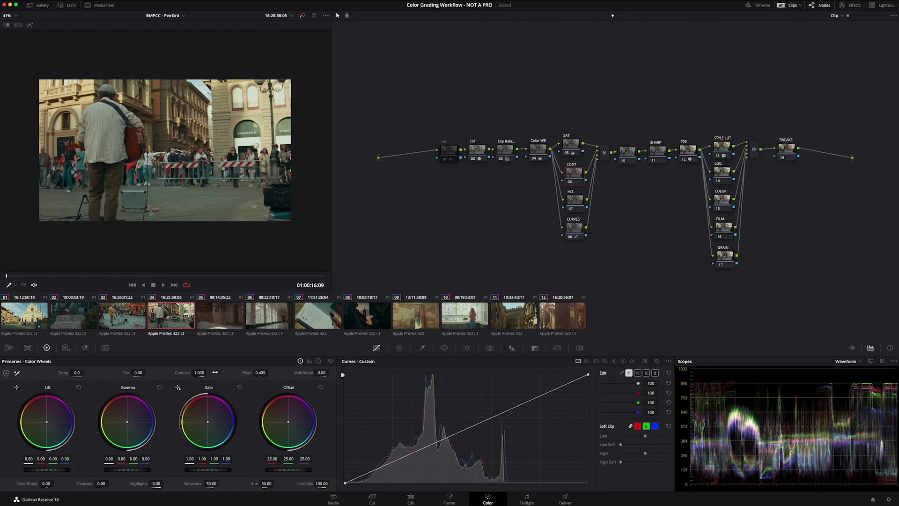
pyautogui.moveTo(199, 372); pyautogui.dragTo(241, 374)
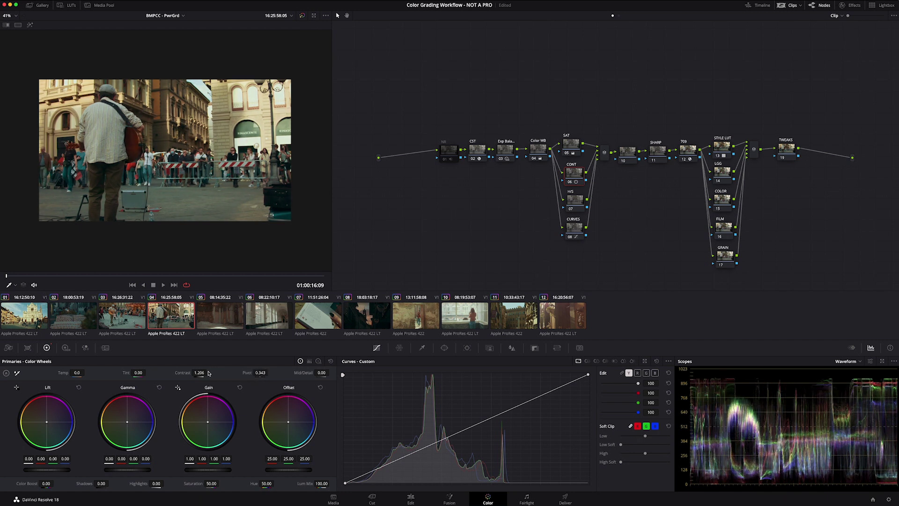
# - On the fifth clip, set the CONT node's Contrast to about 1.292 and the H/S node's Shadows to 32
pyautogui.press('Down')
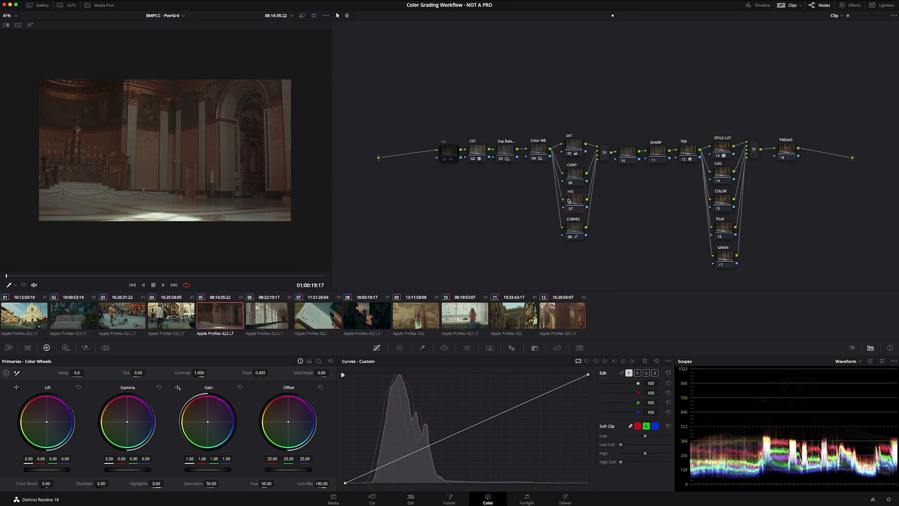
pyautogui.scroll(1, 182, 130)
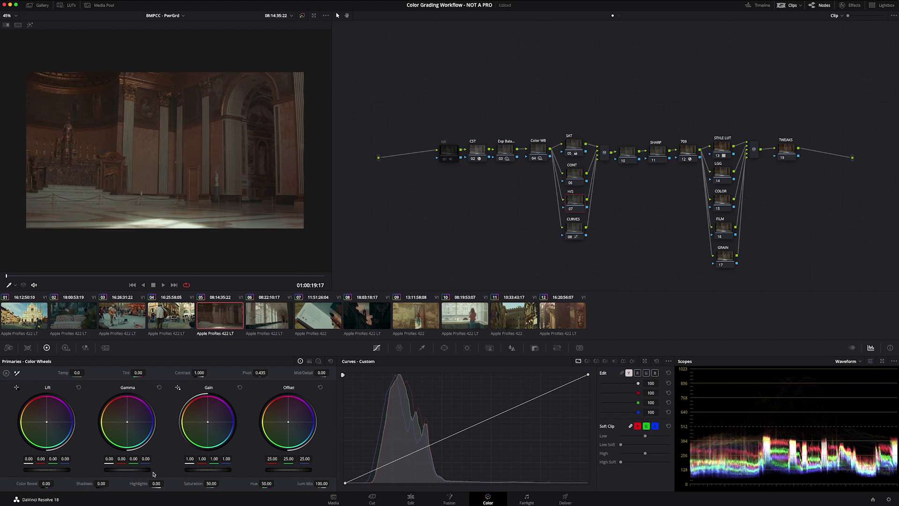
pyautogui.moveTo(579, 182); pyautogui.dragTo(580, 180)
pyautogui.scroll(1, 165, 150)
pyautogui.moveTo(203, 372)
pyautogui.mouseDown()
pyautogui.moveTo(267, 366)
pyautogui.moveTo(204, 372)
pyautogui.mouseUp()
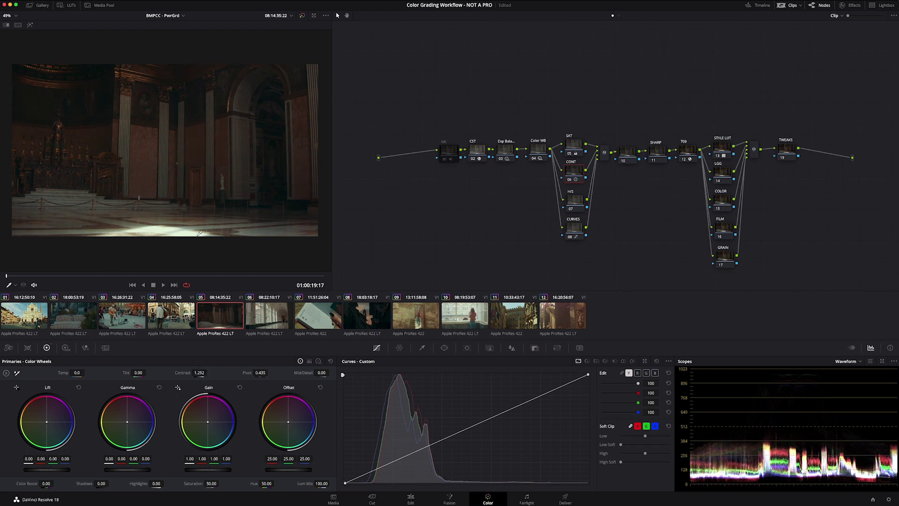
pyautogui.click(575, 202)
pyautogui.moveTo(94, 483)
pyautogui.mouseDown()
pyautogui.moveTo(112, 485)
pyautogui.moveTo(93, 483)
pyautogui.mouseUp()
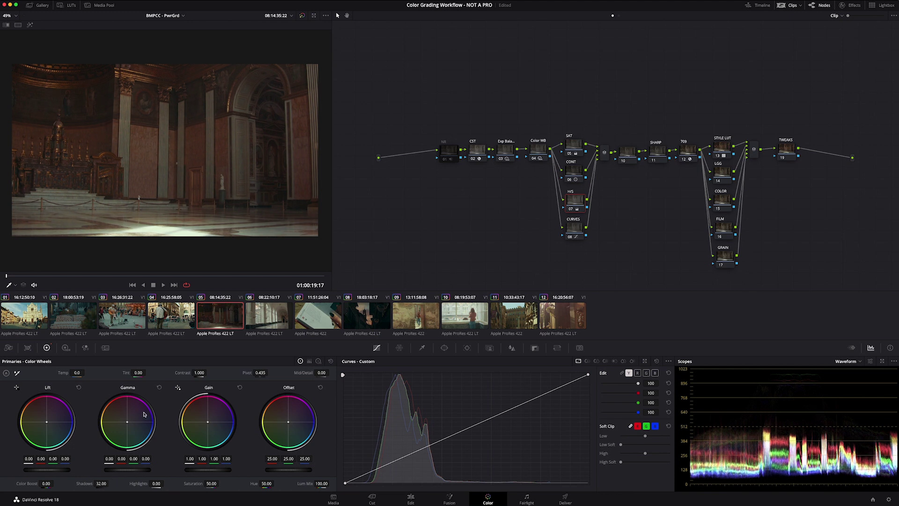
# - Disable and re-enable the fifth clip's CONT and H/S nodes to compare the image with and without them
pyautogui.click(576, 171)
pyautogui.press('super+d')
pyautogui.press('super+d')
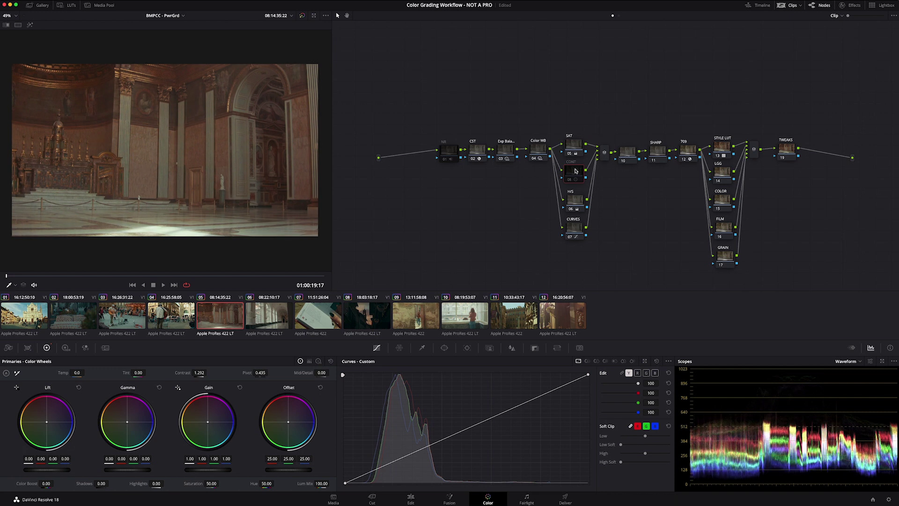
pyautogui.press('super+d')
pyautogui.click(576, 198)
pyautogui.press('super+d')
pyautogui.hotkey('ctrl', 'd')
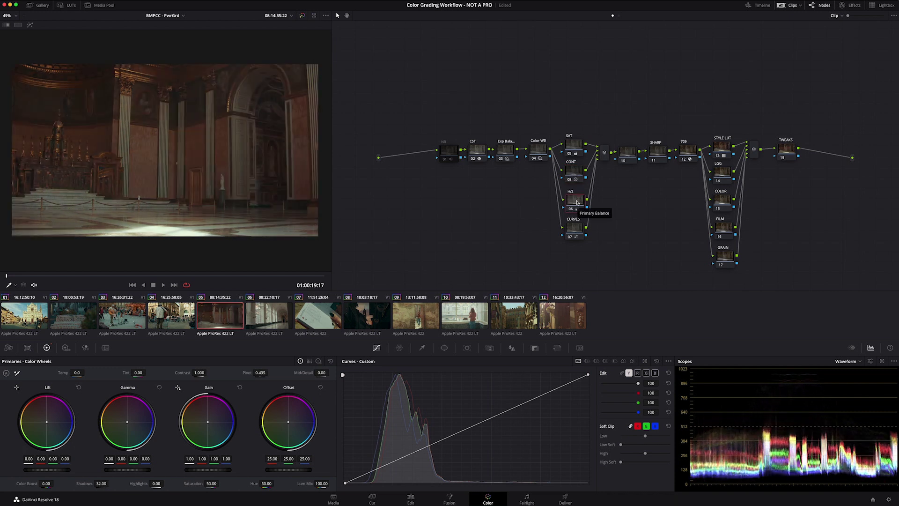
# - Move to the seventh clip and look through the hue, saturation and luminance curves of its CURVES node
pyautogui.click(324, 322)
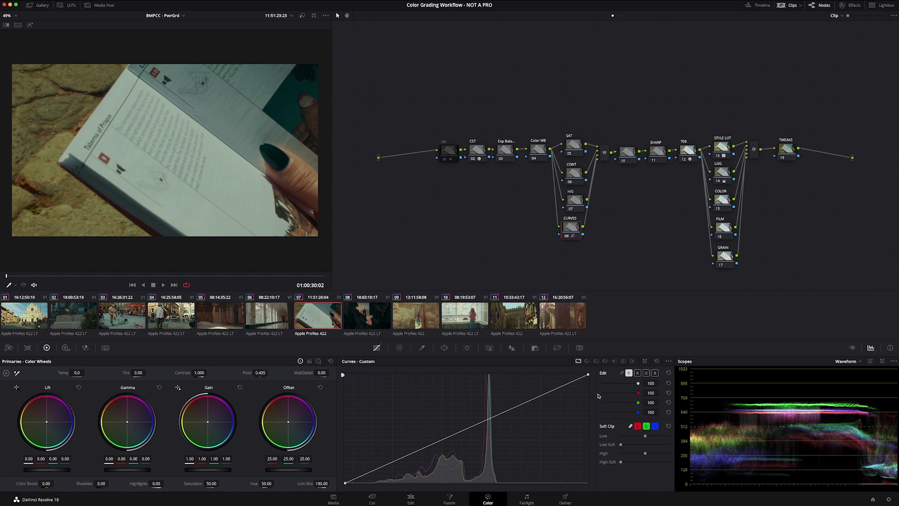
pyautogui.click(585, 362)
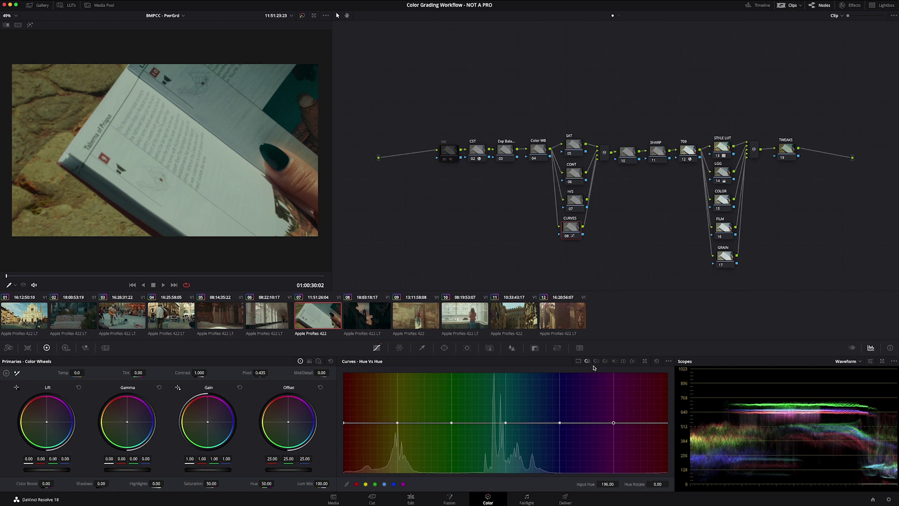
pyautogui.click(596, 361)
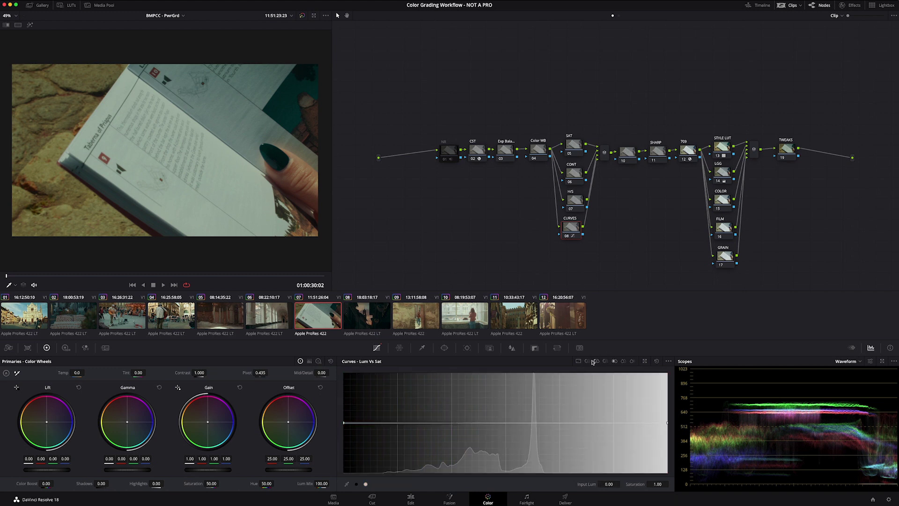
pyautogui.click(589, 361)
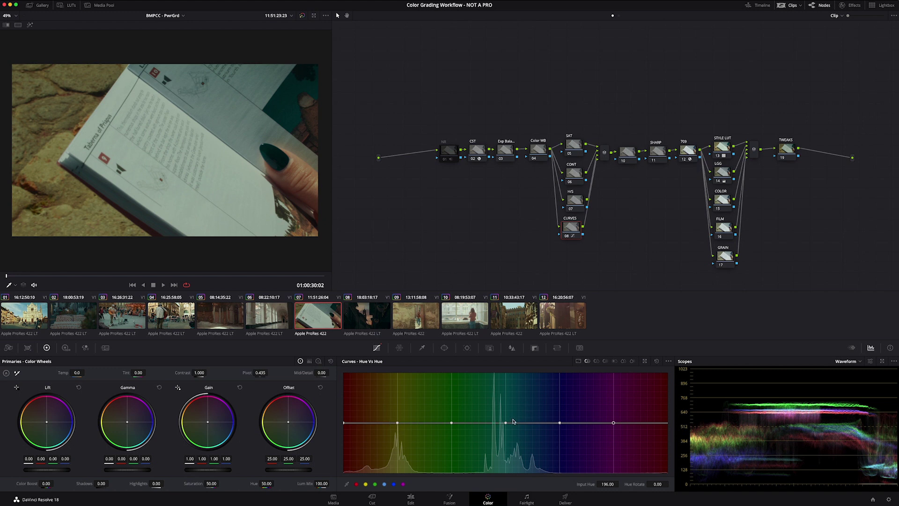
# - Lower the cyan-blue point of the Hue Vs Sat curve to about 0.61 saturation at input hue 90.64, and check the image
pyautogui.click(597, 360)
pyautogui.moveTo(506, 423); pyautogui.dragTo(489, 393)
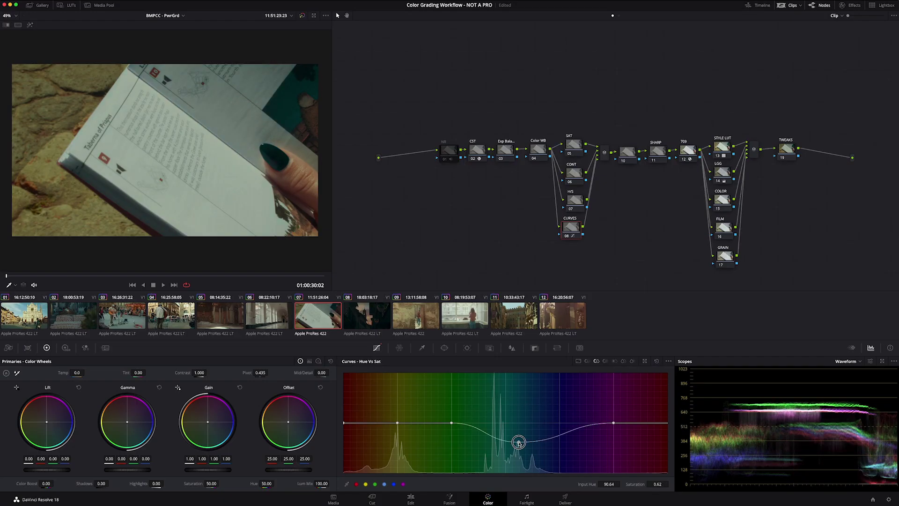
pyautogui.moveTo(518, 443); pyautogui.dragTo(518, 443)
pyautogui.scroll(5, 197, 123)
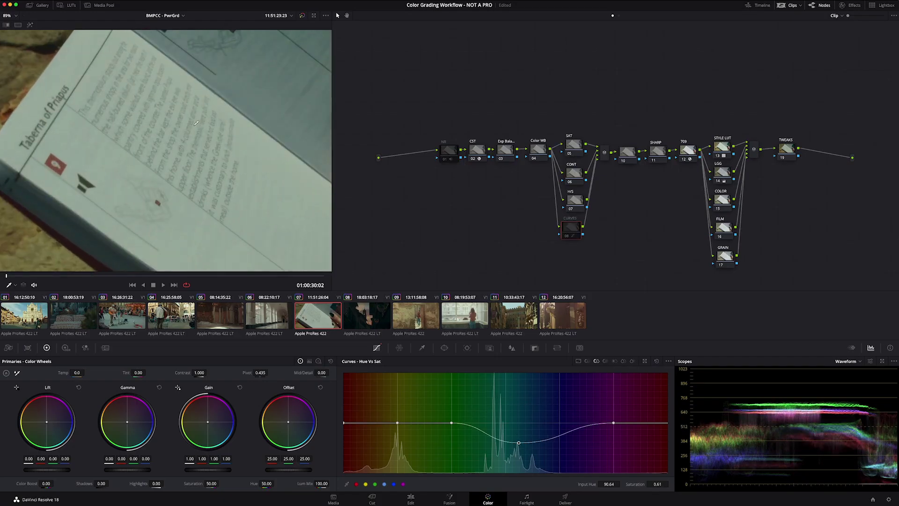
pyautogui.scroll(-5, 197, 122)
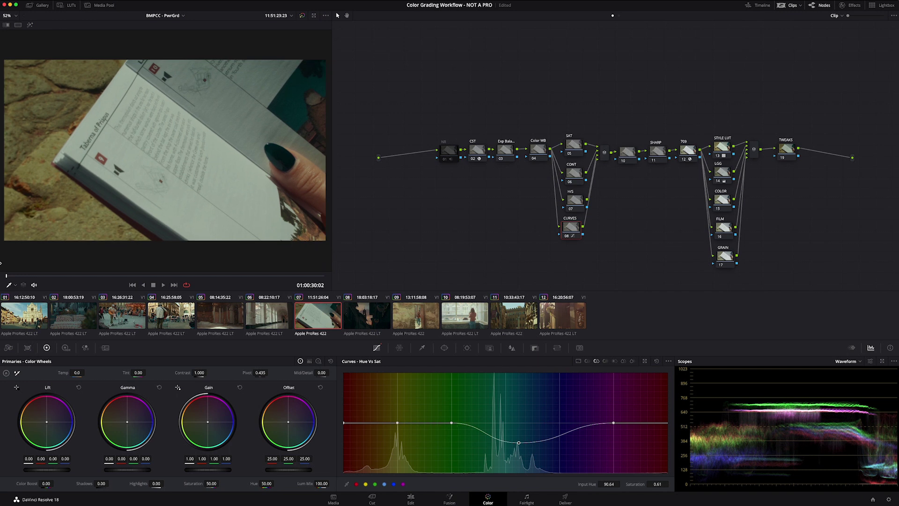
# - Lower the yellow point of the Hue Vs Sat curve to about 0.72 saturation and nudge the red point
pyautogui.moveTo(397, 423); pyautogui.dragTo(398, 437)
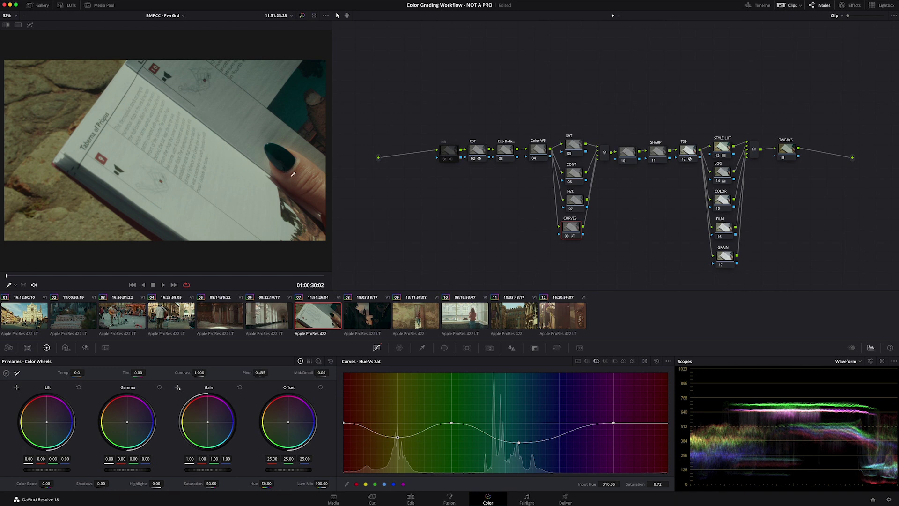
pyautogui.scroll(-2, 293, 174)
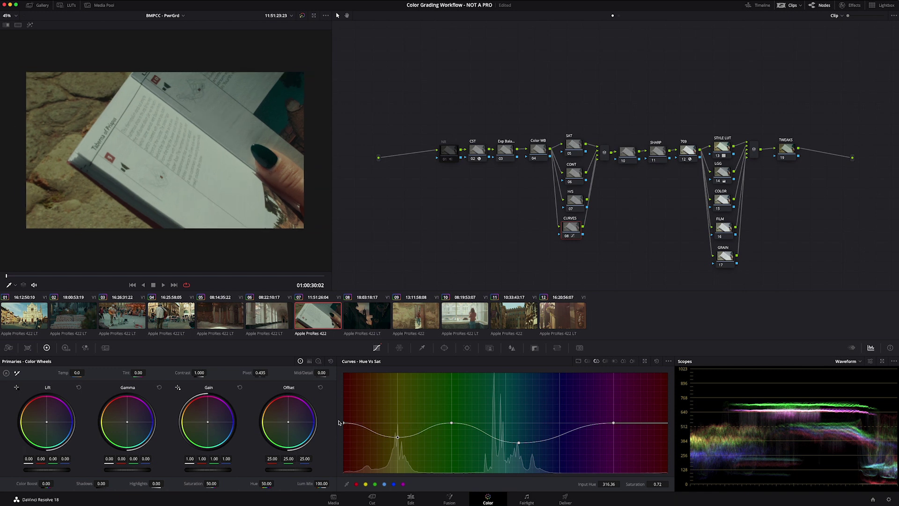
pyautogui.moveTo(343, 424)
pyautogui.mouseDown()
pyautogui.moveTo(345, 381)
pyautogui.moveTo(342, 426)
pyautogui.mouseUp()
# - Shift the red point of the Hue Vs Hue curve slightly, and align the CURVES node beneath the H/S node
pyautogui.click(587, 362)
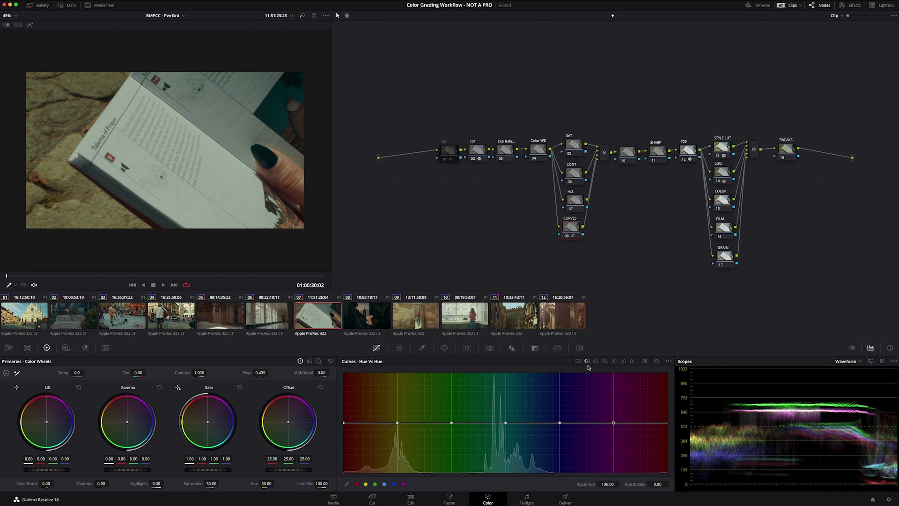
pyautogui.click(344, 424)
pyautogui.moveTo(344, 422)
pyautogui.mouseDown()
pyautogui.moveTo(339, 359)
pyautogui.moveTo(334, 501)
pyautogui.moveTo(345, 406)
pyautogui.moveTo(344, 429)
pyautogui.mouseUp()
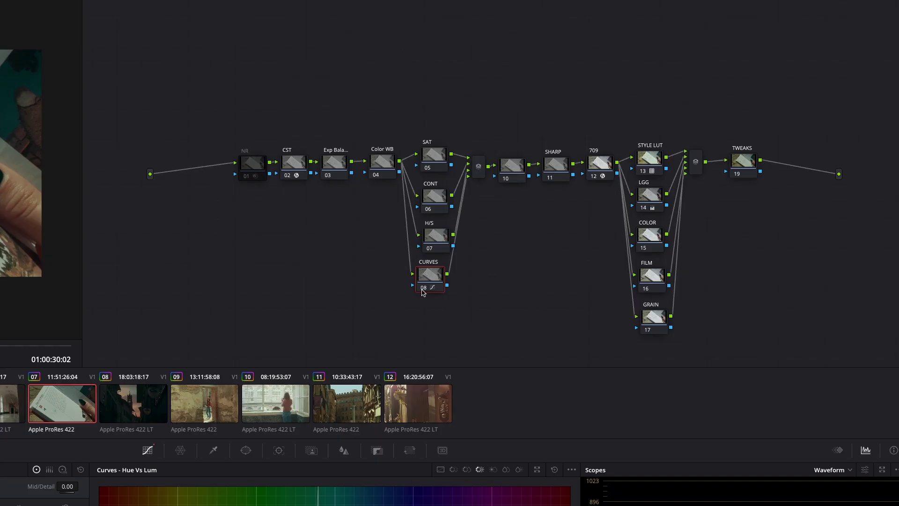
pyautogui.moveTo(566, 237); pyautogui.dragTo(570, 234)
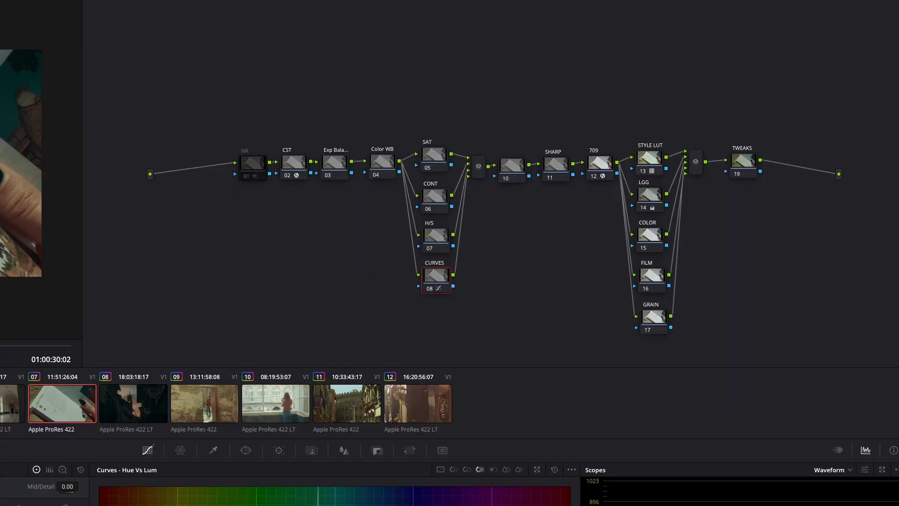
# - On the sixth clip, select the SAT node and examine its node options, including HDR Mode and Color Space
pyautogui.click(280, 315)
pyautogui.click(581, 144)
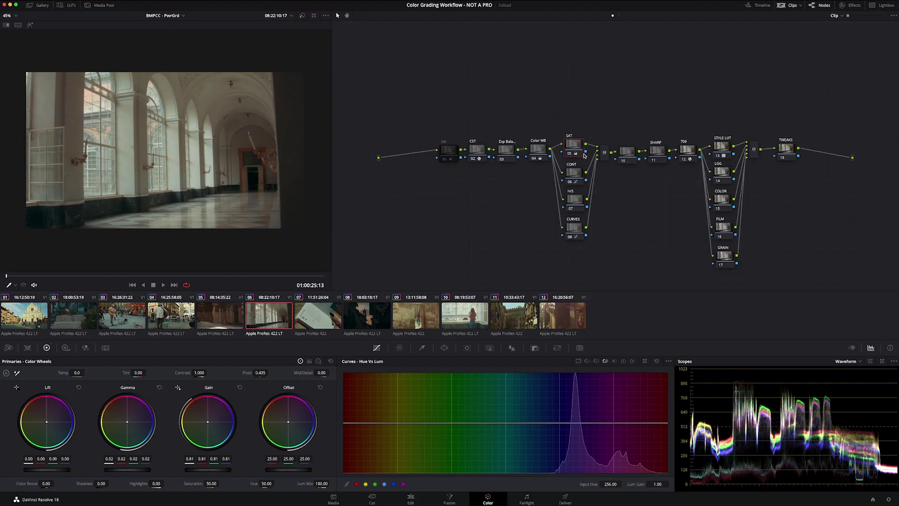
pyautogui.rightClick(584, 155)
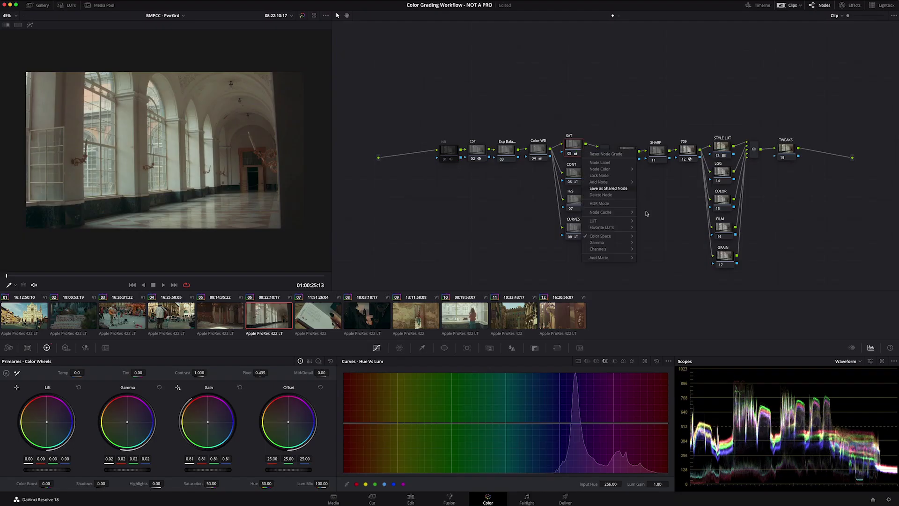
pyautogui.click(602, 70)
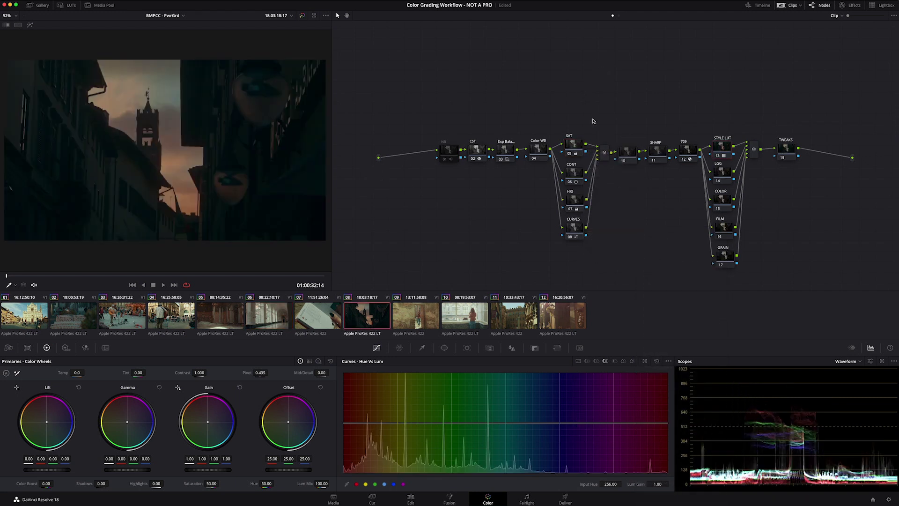
# - Lower the Lift of the eighth clip's LGG node to -0.02 and move to the ninth clip
pyautogui.click(721, 178)
pyautogui.moveTo(46, 469); pyautogui.dragTo(40, 471)
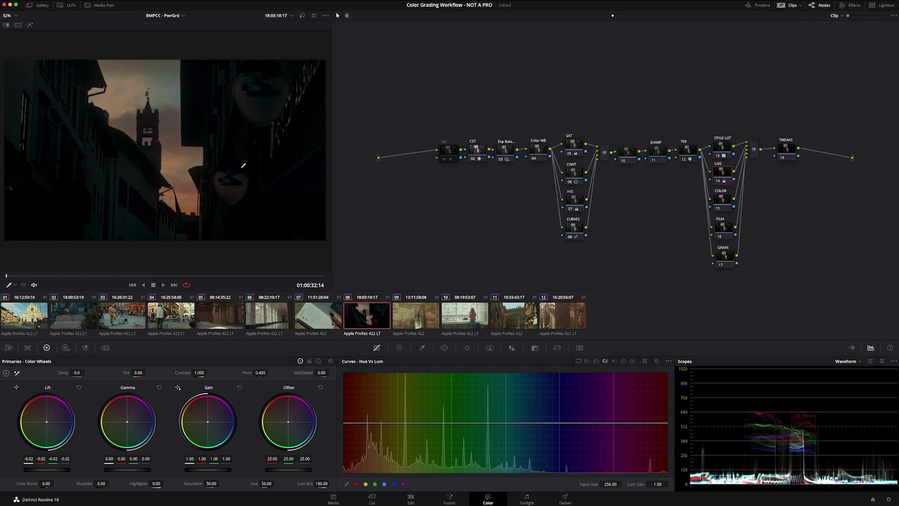
pyautogui.press('Down')
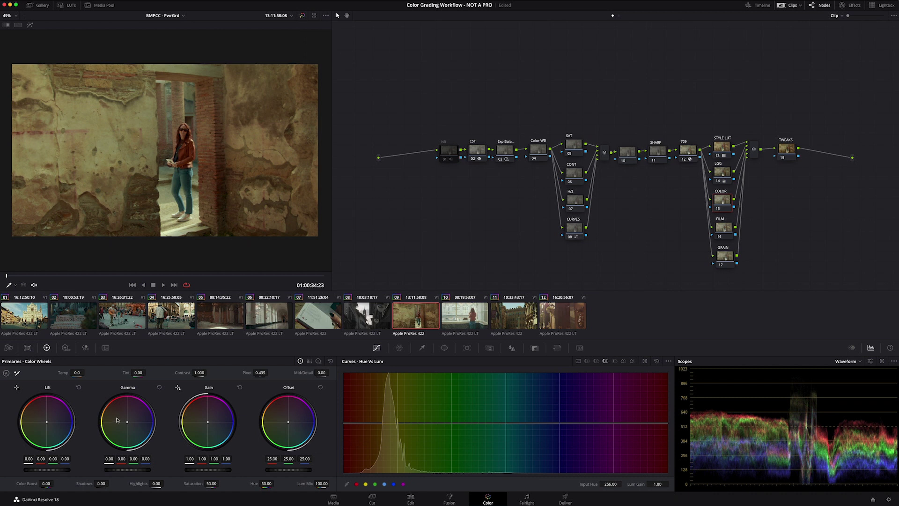
# - Shift the COLOR node's Gain to about 0.97 red and 1.09 blue, lower its blue Lift to -0.01, and preview full screen
pyautogui.moveTo(209, 422); pyautogui.dragTo(220, 425)
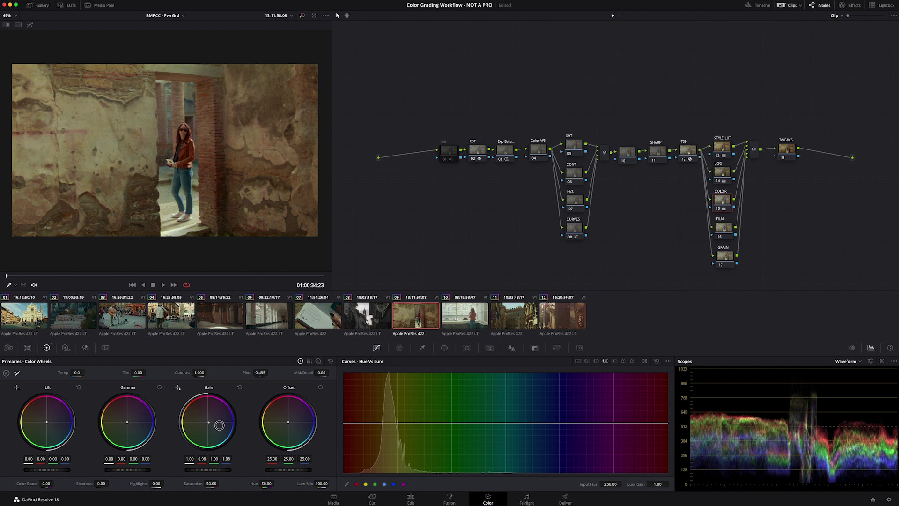
pyautogui.moveTo(47, 422); pyautogui.dragTo(45, 423)
pyautogui.hotkey('alt', 'f')
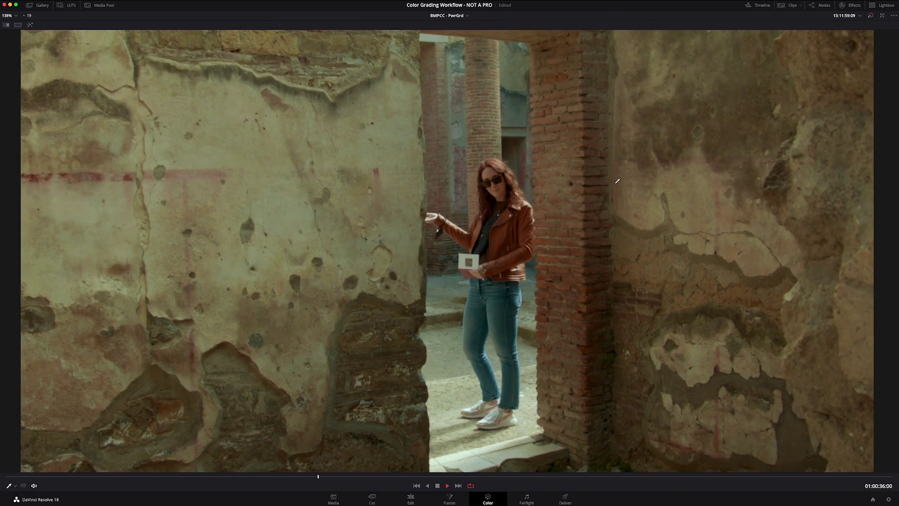
pyautogui.press('space')
pyautogui.hotkey('alt', 'f')
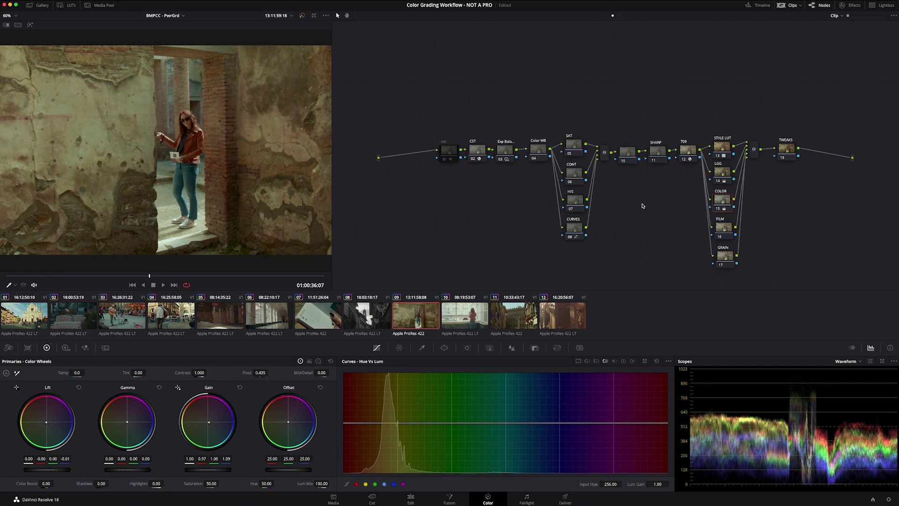
# - On the tenth clip, select the FILM node and show the effects library
pyautogui.click(465, 323)
pyautogui.moveTo(425, 45); pyautogui.dragTo(860, 291)
pyautogui.moveTo(724, 258); pyautogui.dragTo(684, 259)
pyautogui.click(739, 243)
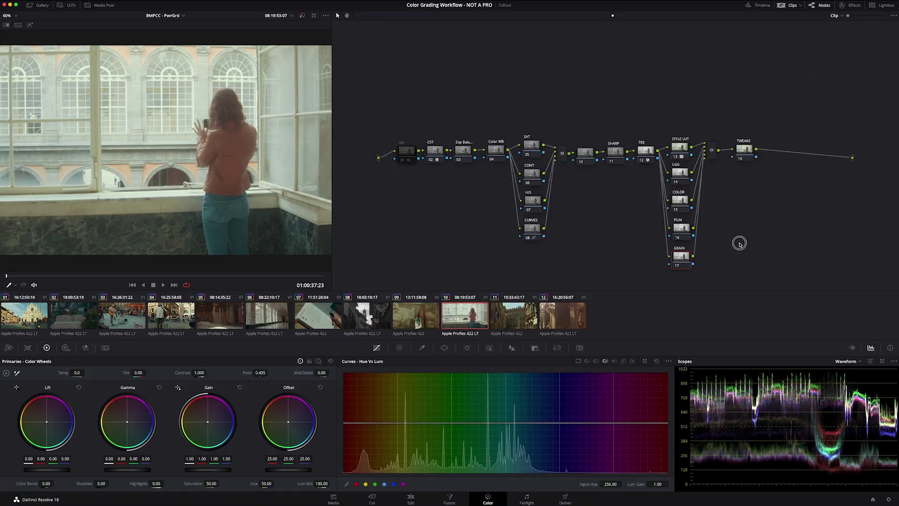
pyautogui.click(688, 230)
pyautogui.click(852, 6)
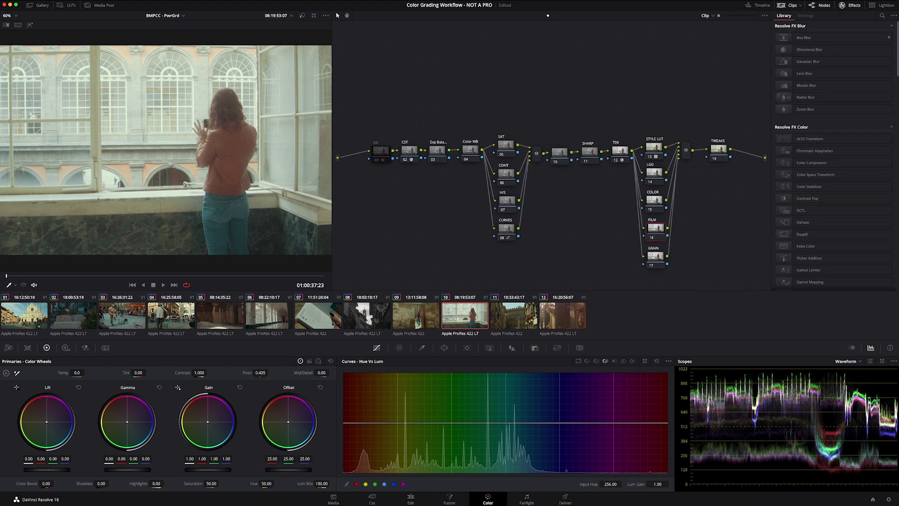
# - Apply the Glow effect to the FILM node and lower its Global Blend to about 0.349
pyautogui.click(882, 15)
pyautogui.write('glow')
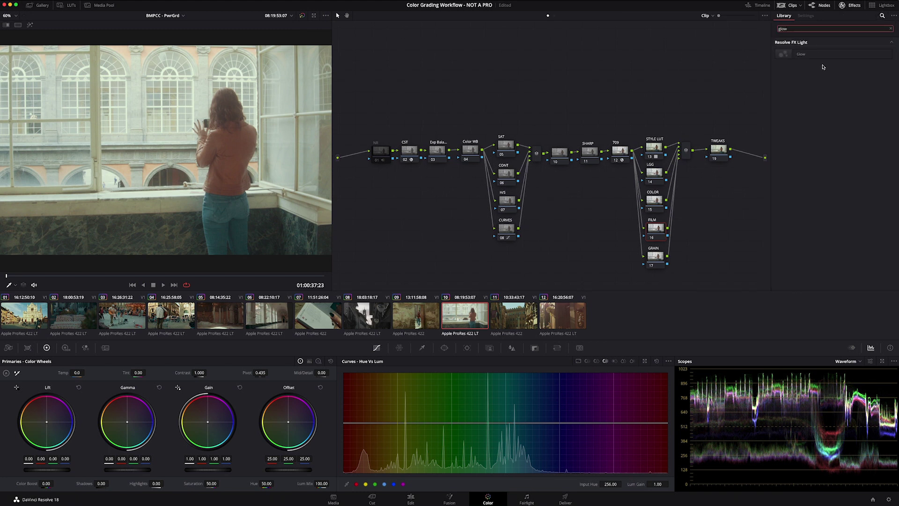
pyautogui.moveTo(808, 55); pyautogui.dragTo(656, 228)
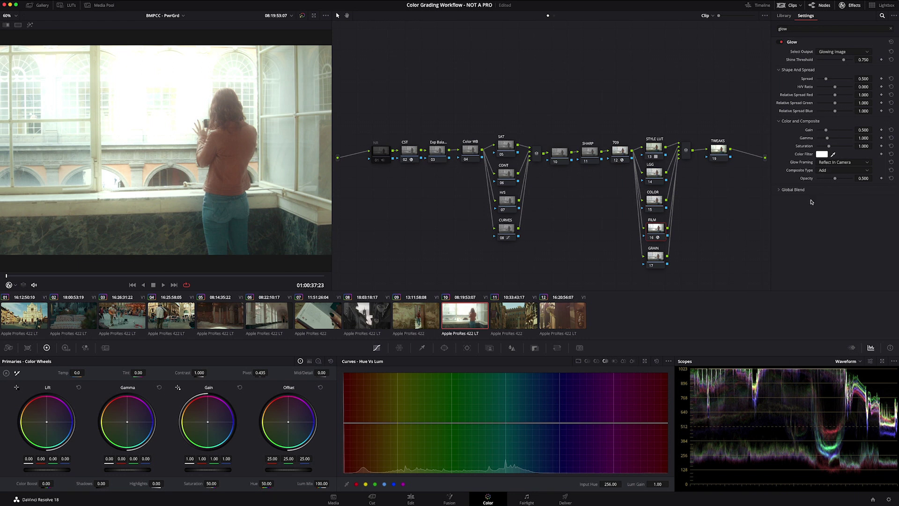
pyautogui.click(786, 190)
pyautogui.moveTo(830, 200); pyautogui.dragTo(827, 198)
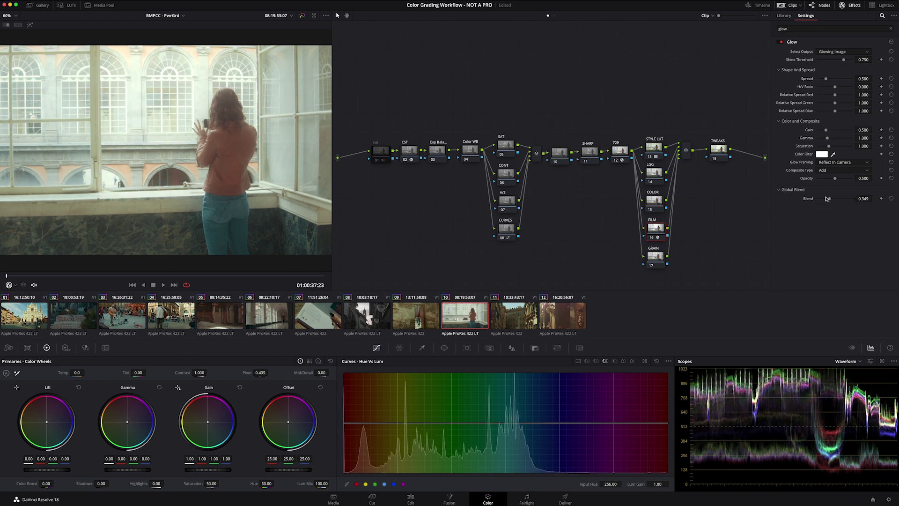
# - Remove Glow from the FILM node and apply the Aperture Diffraction effect to it instead
pyautogui.rightClick(654, 235)
pyautogui.click(669, 237)
pyautogui.doubleClick(795, 31)
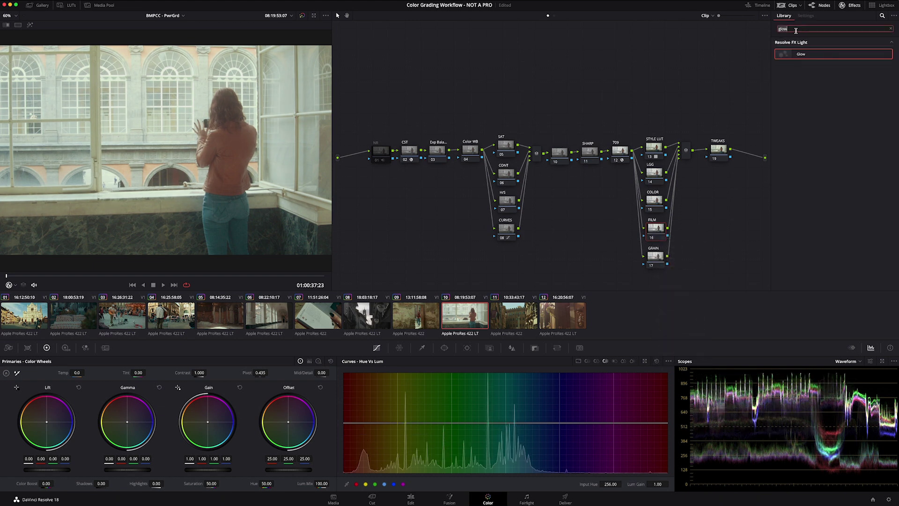
pyautogui.press('super+a')
pyautogui.write('diffra')
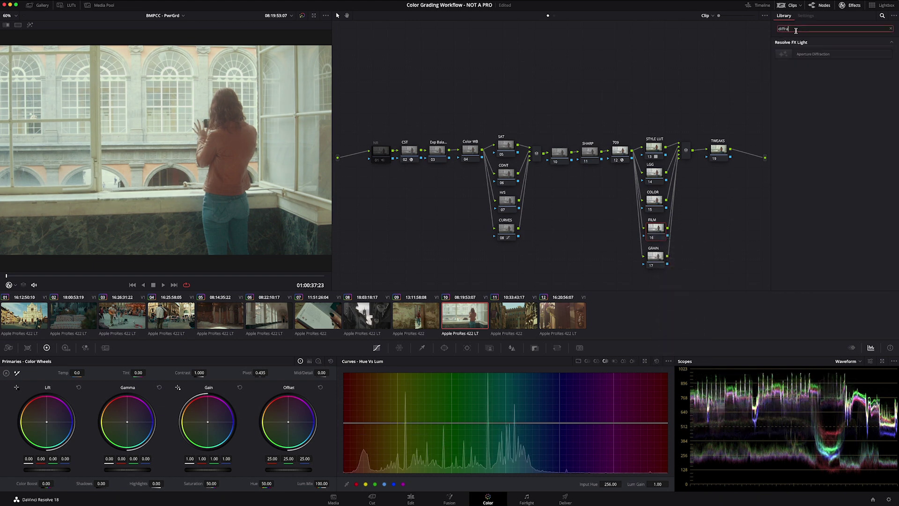
pyautogui.moveTo(807, 54); pyautogui.dragTo(655, 230)
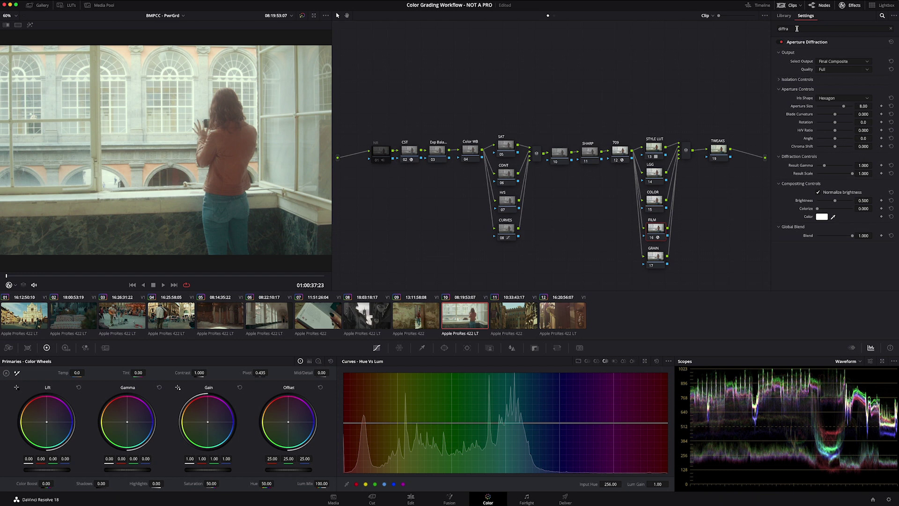
# - Replace the FILM node's effect with Halation
pyautogui.click(891, 28)
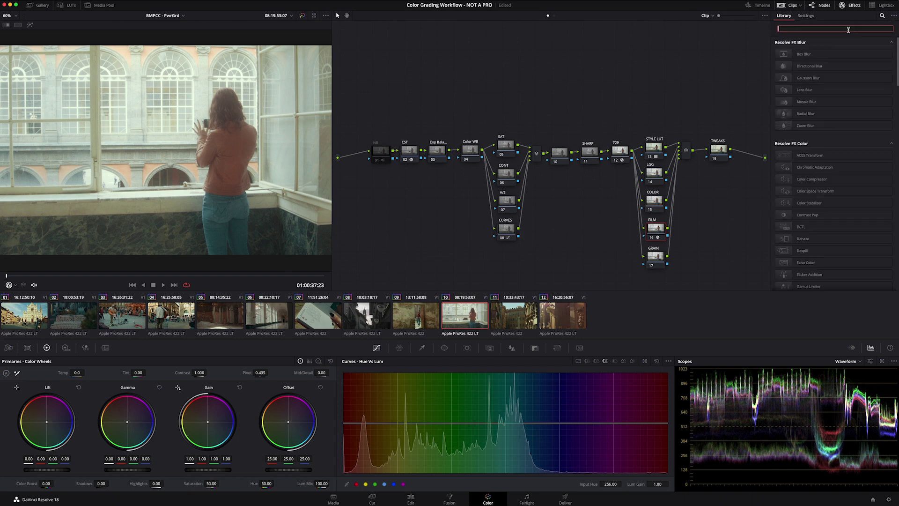
pyautogui.click(812, 29)
pyautogui.write('hala')
pyautogui.moveTo(803, 55); pyautogui.dragTo(649, 234)
# - Examine the halation up close around the woman's hand and phone and in the bright window areas
pyautogui.scroll(2, 122, 93)
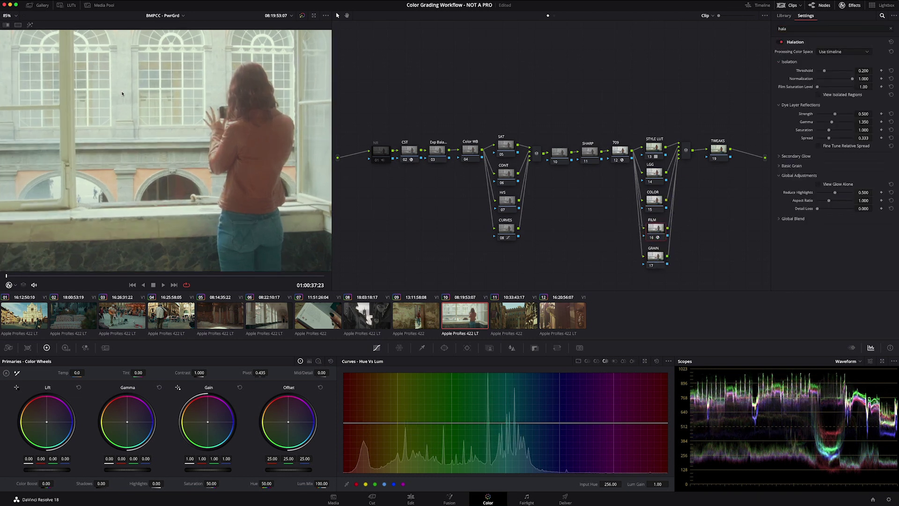
pyautogui.scroll(5, 122, 93)
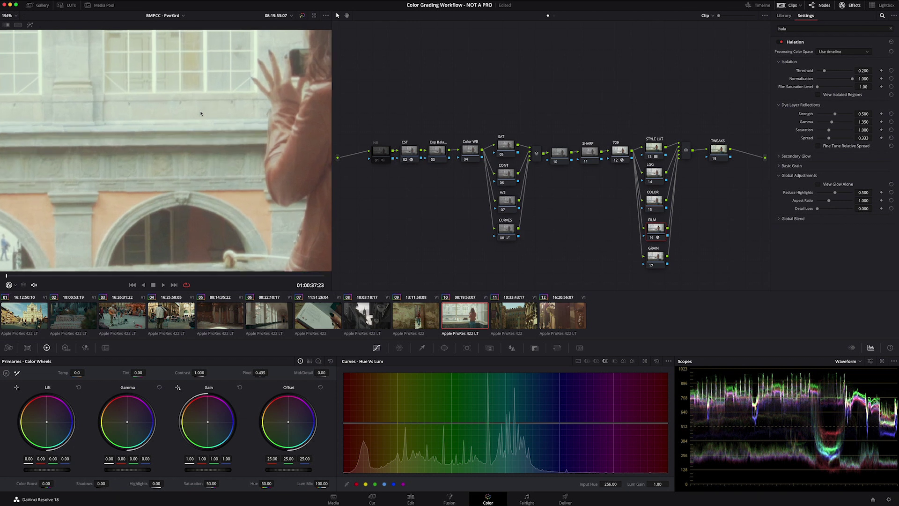
pyautogui.scroll(1, 223, 104)
pyautogui.moveTo(270, 80); pyautogui.dragTo(153, 166)
pyautogui.scroll(3, 153, 165)
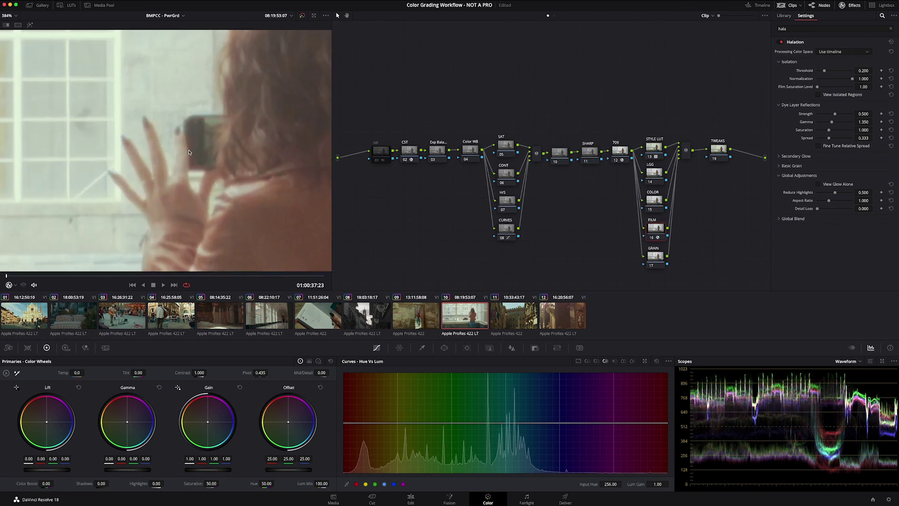
pyautogui.scroll(-7, 185, 147)
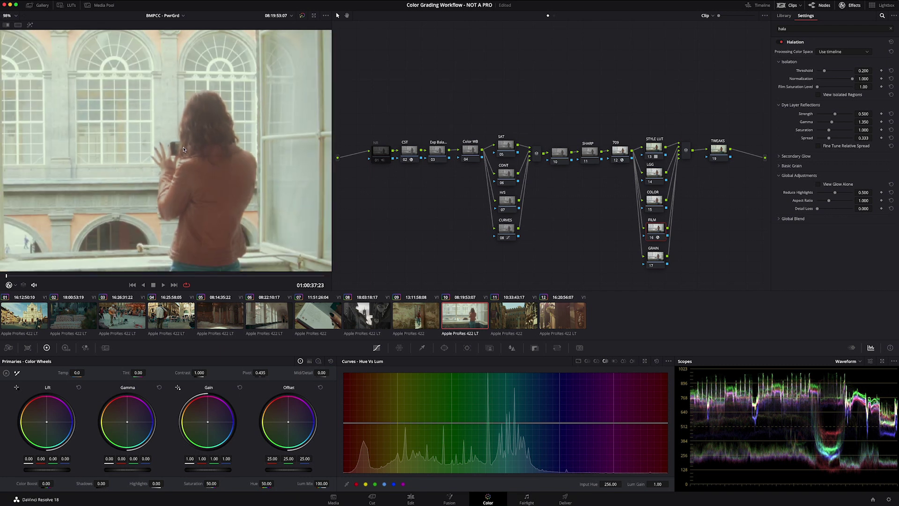
pyautogui.scroll(-3, 313, 153)
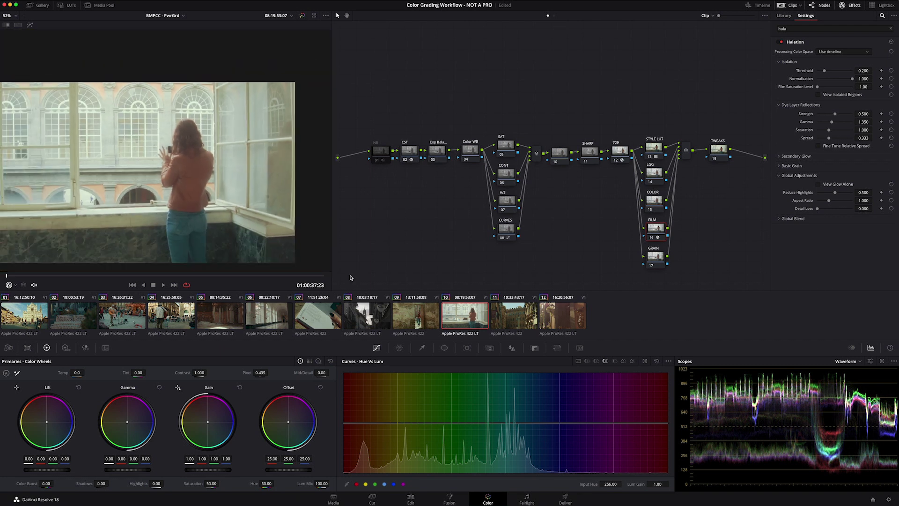
# - Move the GRAIN node lower to make room and add a new node directly beneath the FILM node
pyautogui.moveTo(652, 264); pyautogui.dragTo(653, 276)
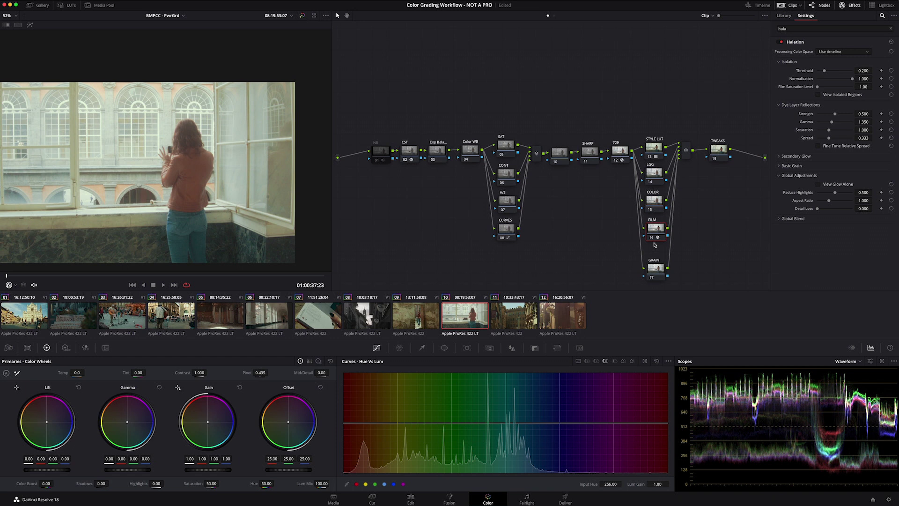
pyautogui.moveTo(656, 239); pyautogui.dragTo(656, 237)
pyautogui.hotkey('alt', 's')
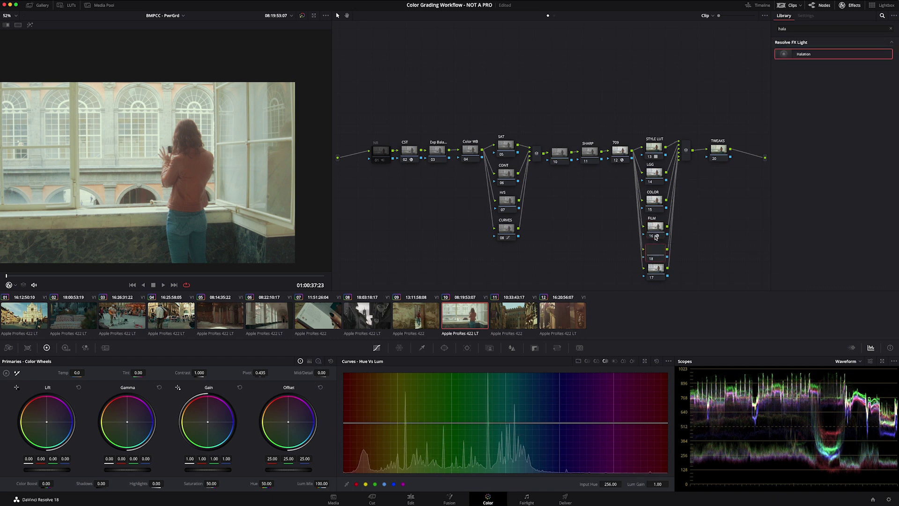
pyautogui.click(658, 249)
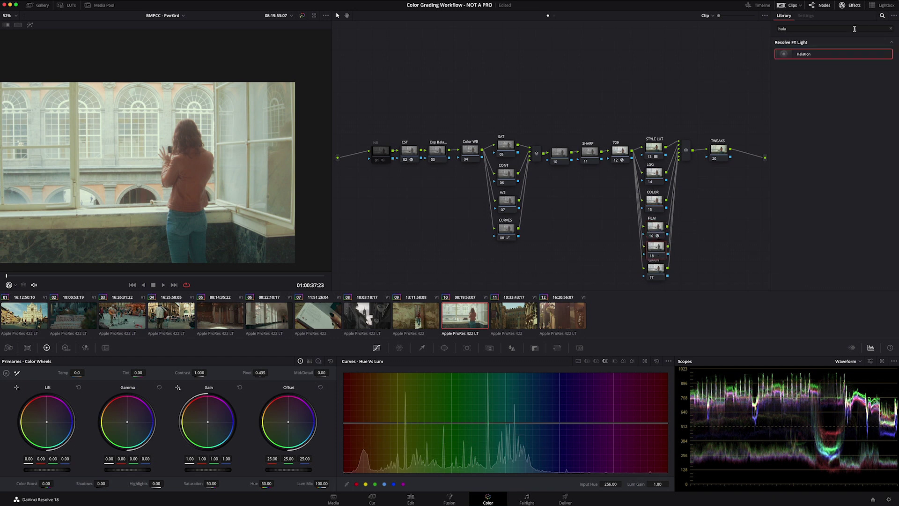
# - Apply the Glow effect to the new node beneath FILM
pyautogui.click(801, 30)
pyautogui.write('glo')
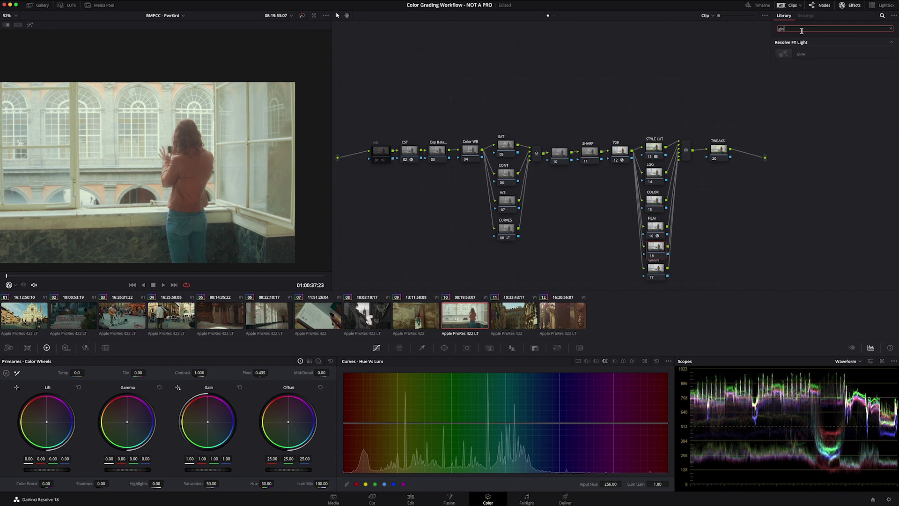
pyautogui.moveTo(801, 54); pyautogui.dragTo(655, 249)
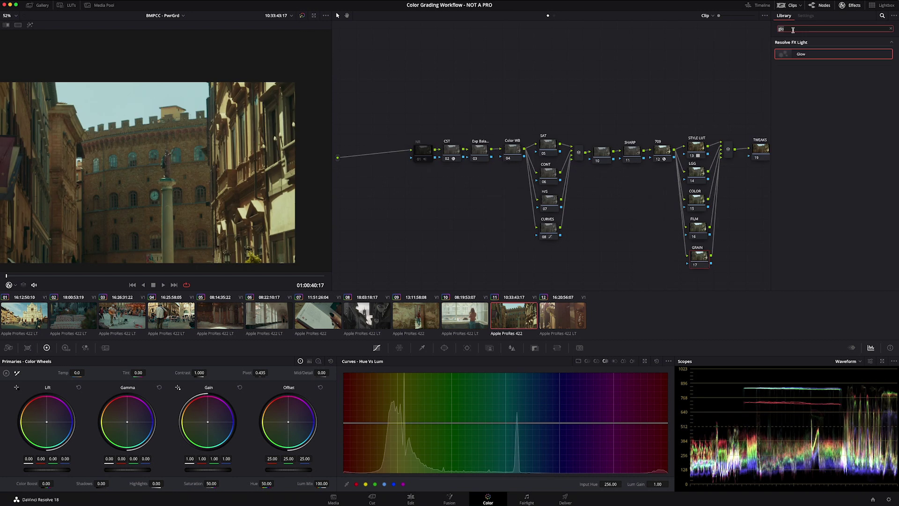
# - On the eleventh clip, apply the Film Grain effect to the GRAIN node
pyautogui.press('BackSpace')
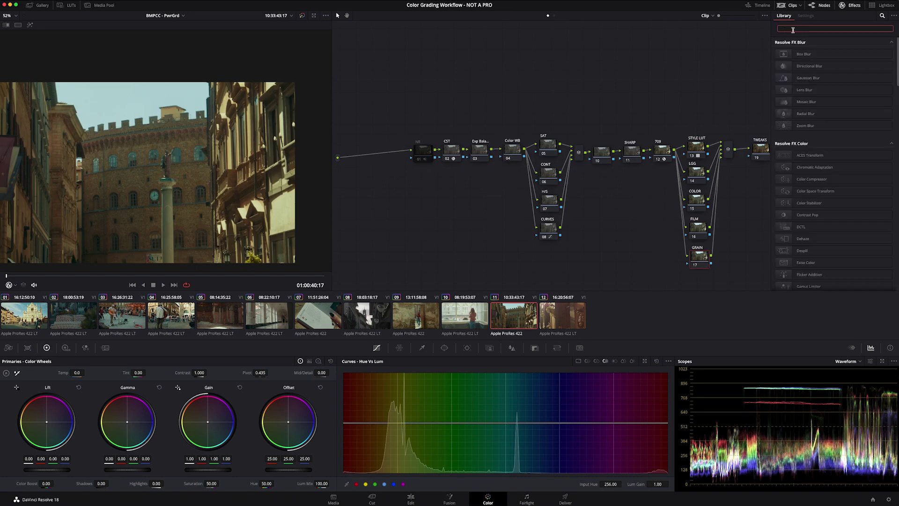
pyautogui.write('grai')
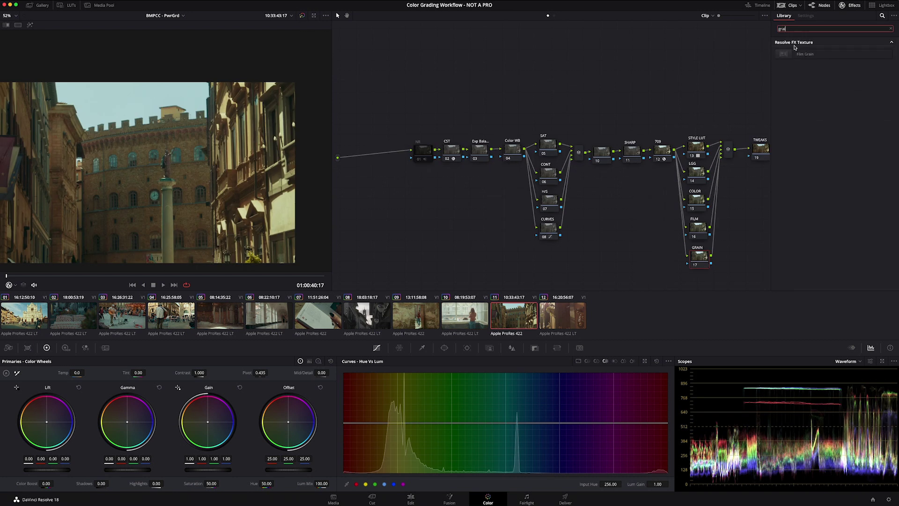
pyautogui.moveTo(798, 53); pyautogui.dragTo(701, 256)
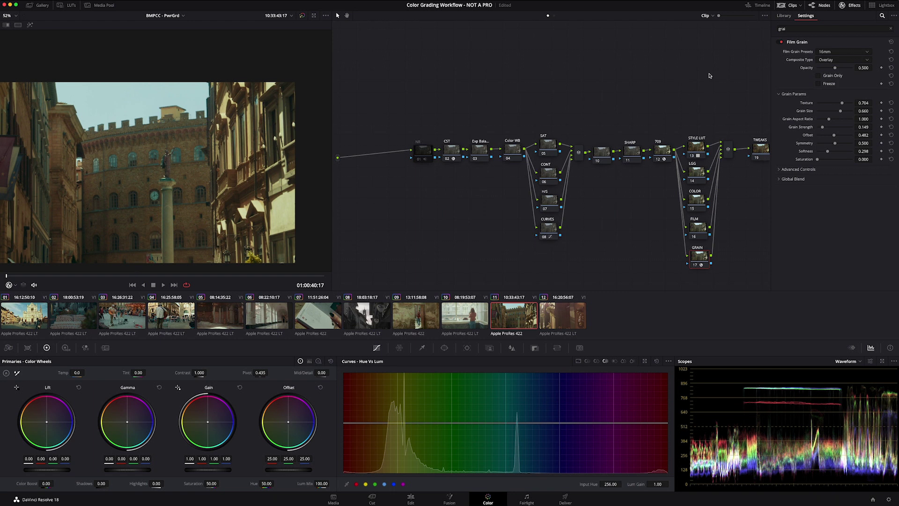
# - Set the Film Grain Opacity to 1.000 and inspect the grain against the sky and battlements
pyautogui.scroll(5, 118, 150)
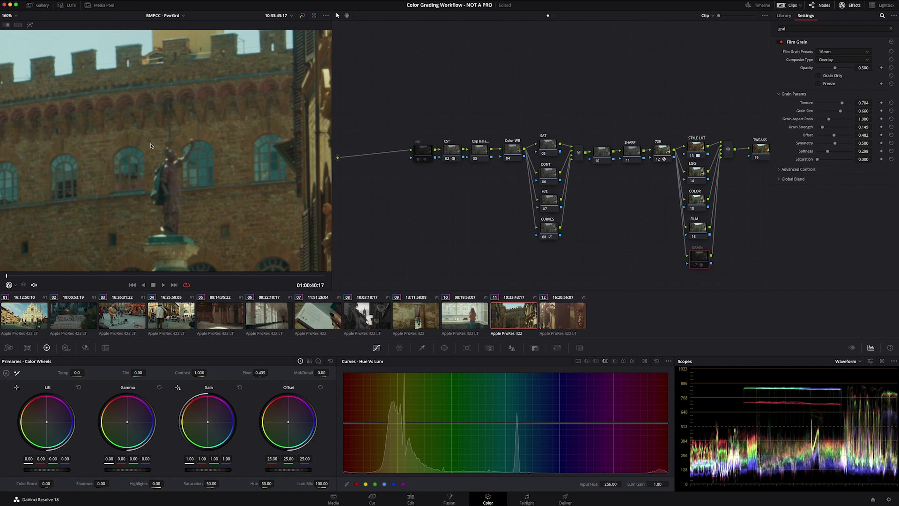
pyautogui.scroll(2, 136, 131)
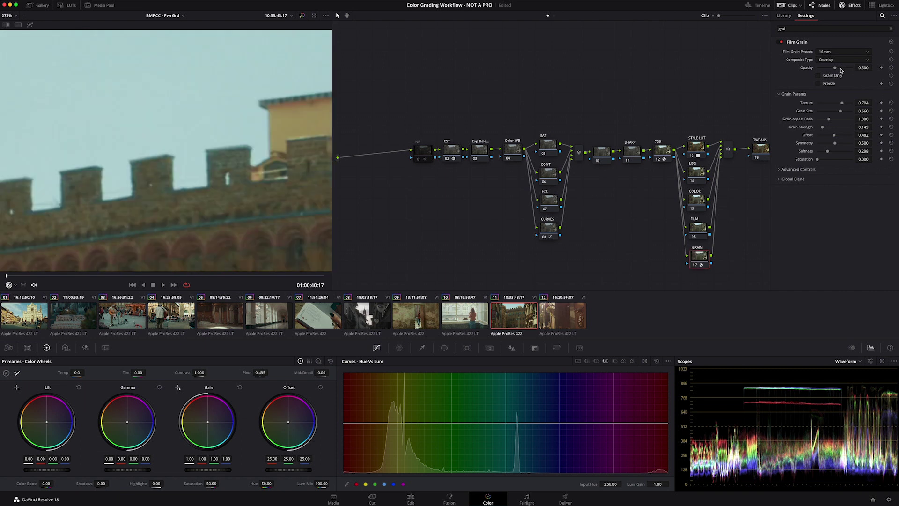
pyautogui.moveTo(835, 68); pyautogui.dragTo(854, 68)
pyautogui.scroll(1, 192, 133)
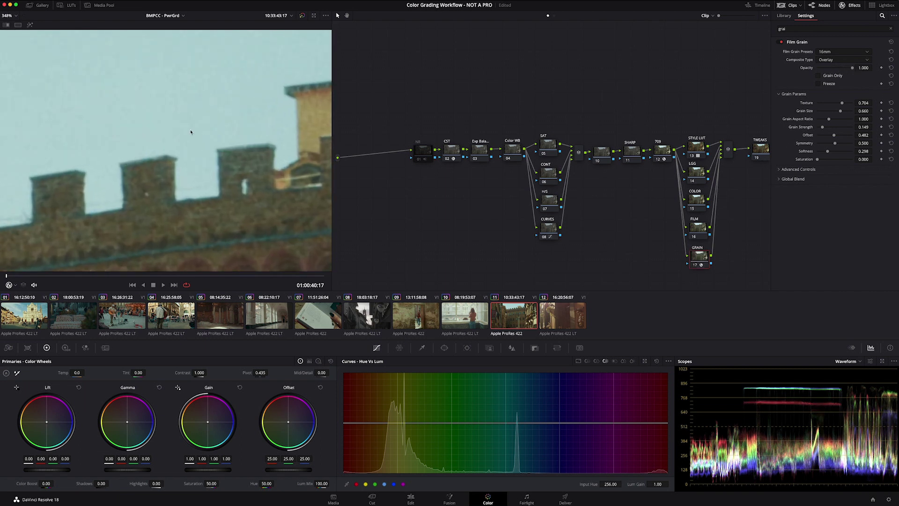
pyautogui.scroll(-6, 247, 186)
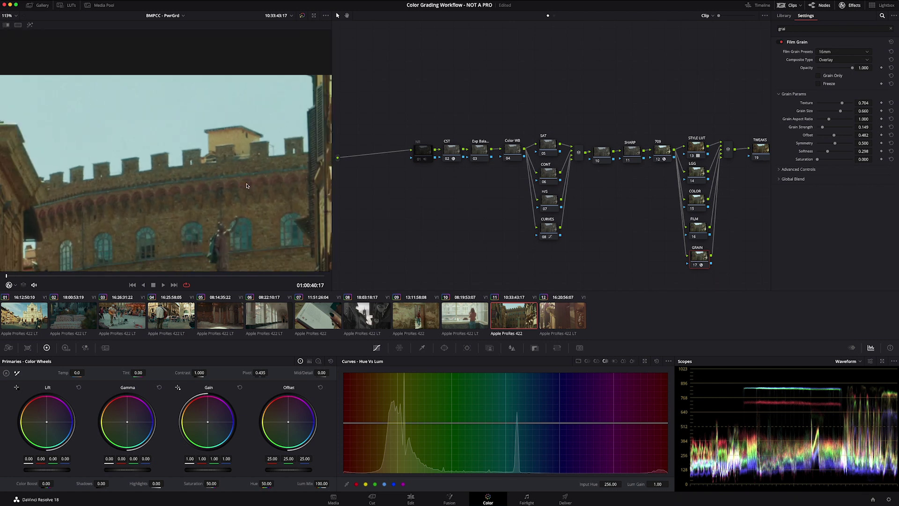
pyautogui.scroll(-2, 247, 186)
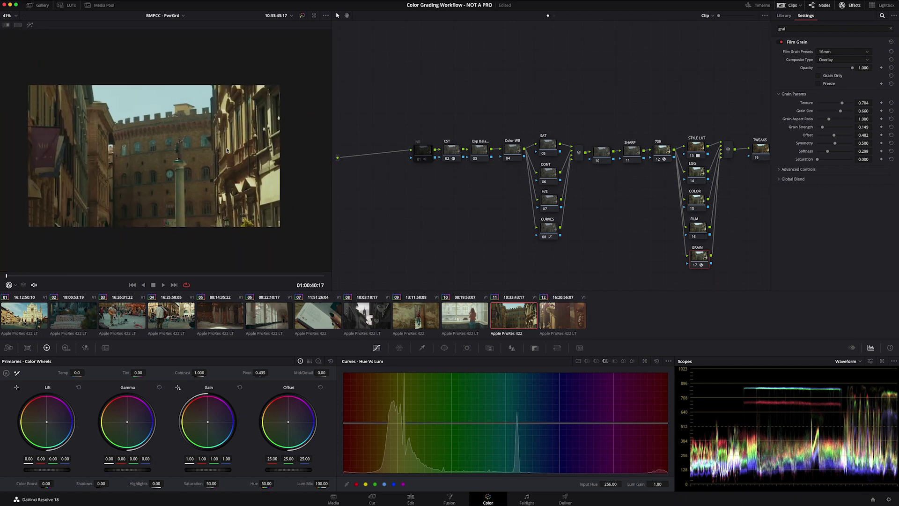
pyautogui.moveTo(228, 149); pyautogui.dragTo(244, 146)
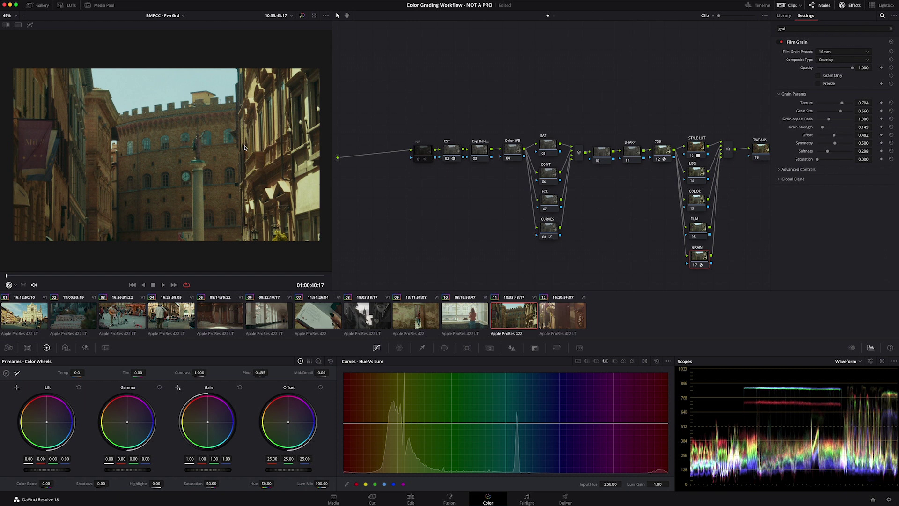
# - On the twelfth clip, hide the effects library and switch the TWEAKS node's primaries to Log Wheels
pyautogui.press('Down')
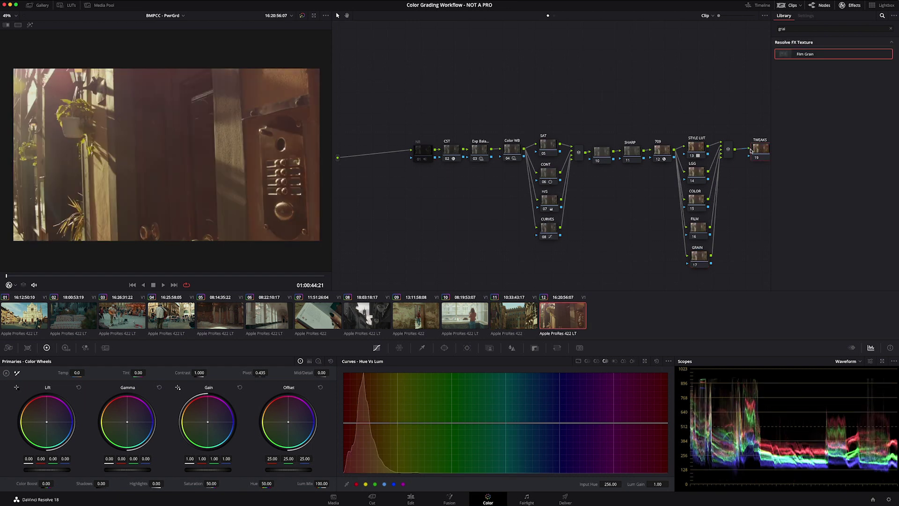
pyautogui.click(848, 5)
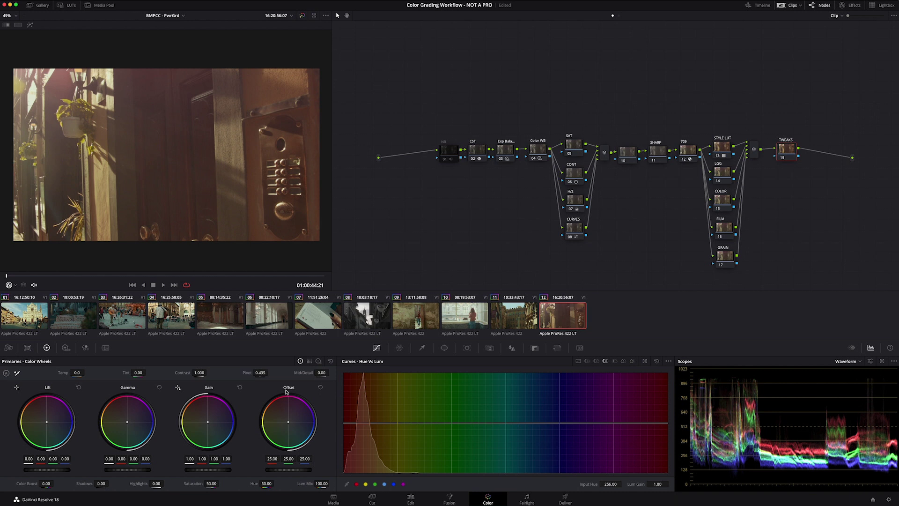
pyautogui.click(318, 361)
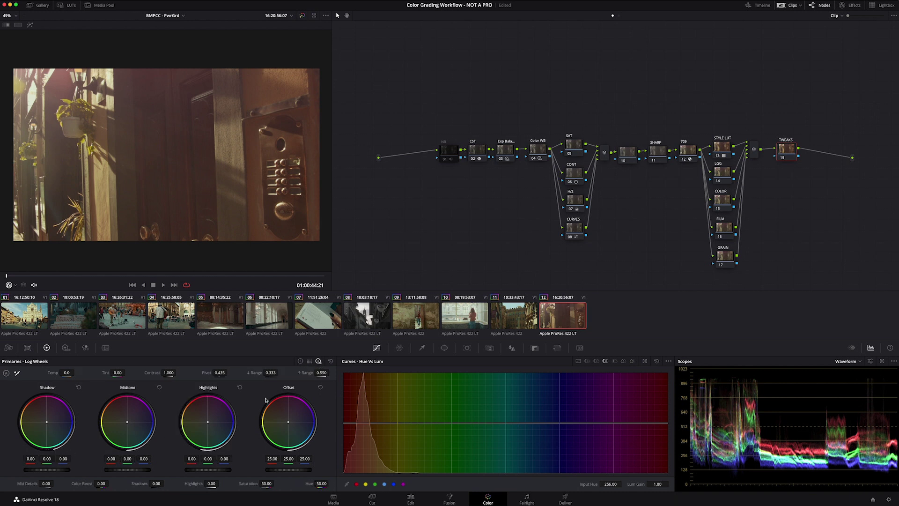
pyautogui.scroll(2, 28, 140)
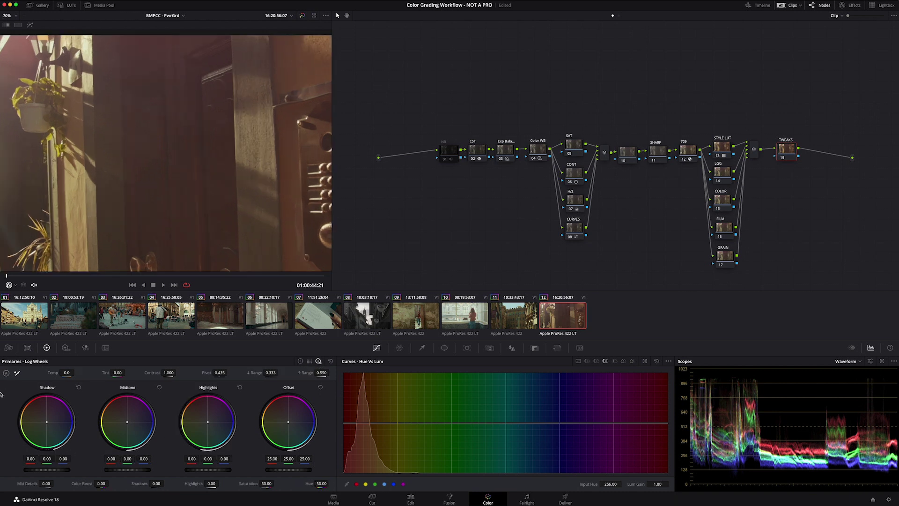
# - In the twelfth clip, push the Log Shadow wheel toward blue to -0.06, 0.01, 0.06 and inspect the tint on the door
pyautogui.moveTo(50, 426); pyautogui.dragTo(65, 439)
pyautogui.doubleClick(48, 423)
pyautogui.scroll(-5, 118, 140)
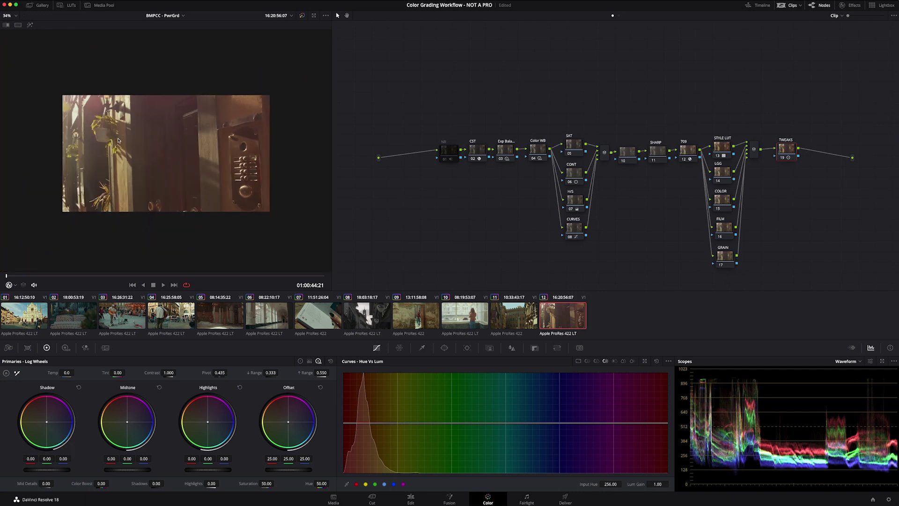
pyautogui.moveTo(202, 280); pyautogui.dragTo(242, 275)
pyautogui.moveTo(57, 428); pyautogui.dragTo(61, 433)
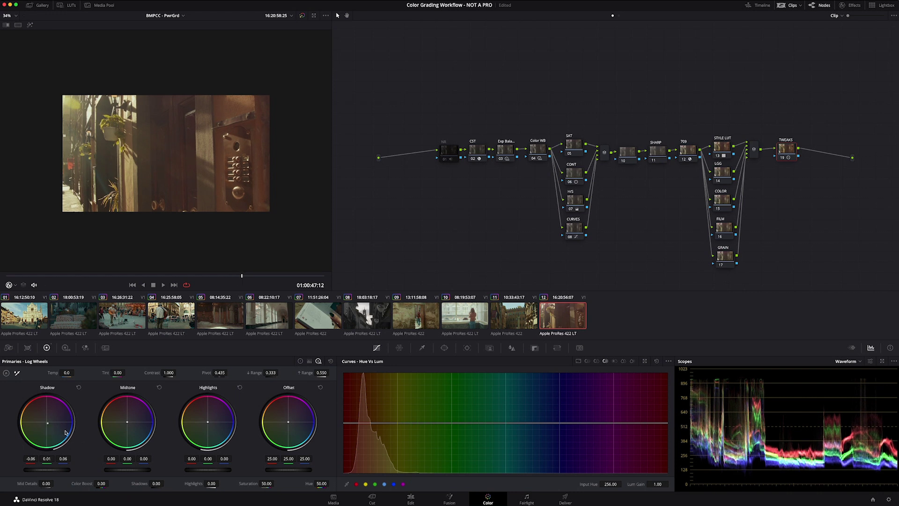
pyautogui.scroll(5, 124, 182)
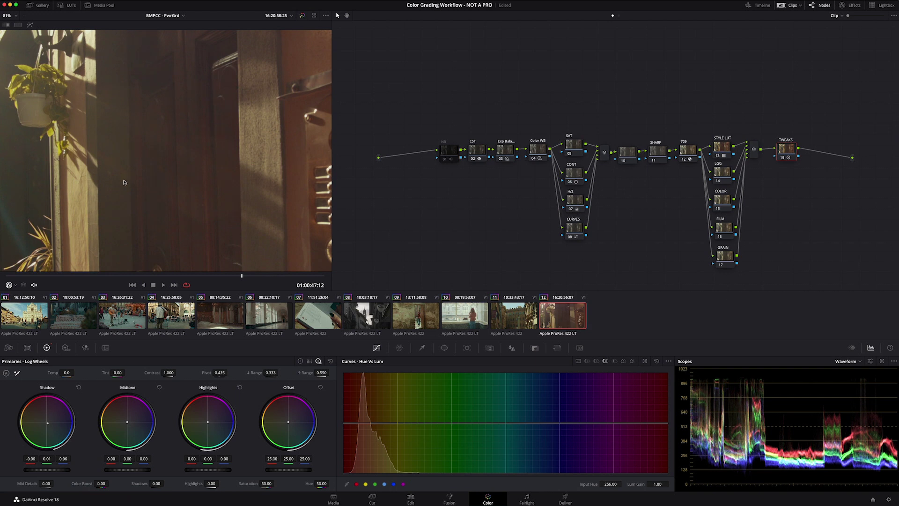
pyautogui.scroll(-4, 124, 182)
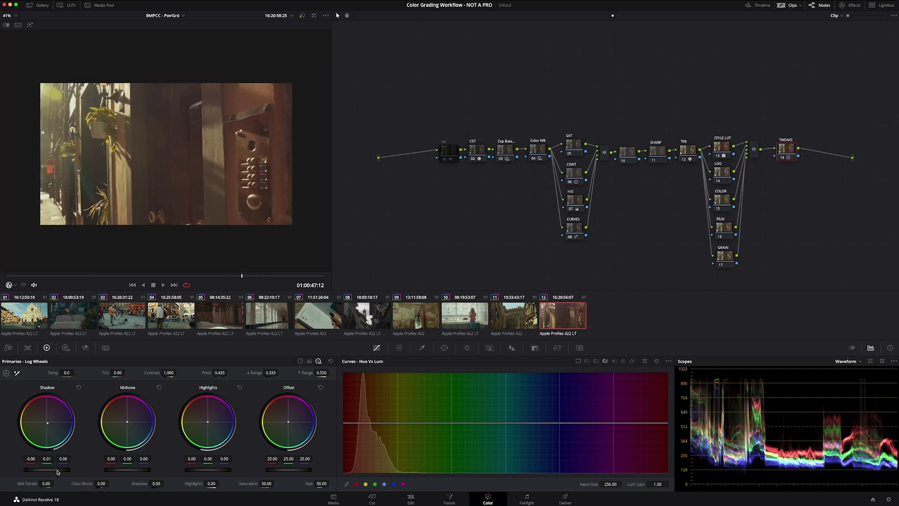
# - Darken the Log Shadow values to -0.18, -0.11, -0.06 and compare the image with the TWEAKS node disabled and enabled
pyautogui.moveTo(57, 471); pyautogui.dragTo(21, 477)
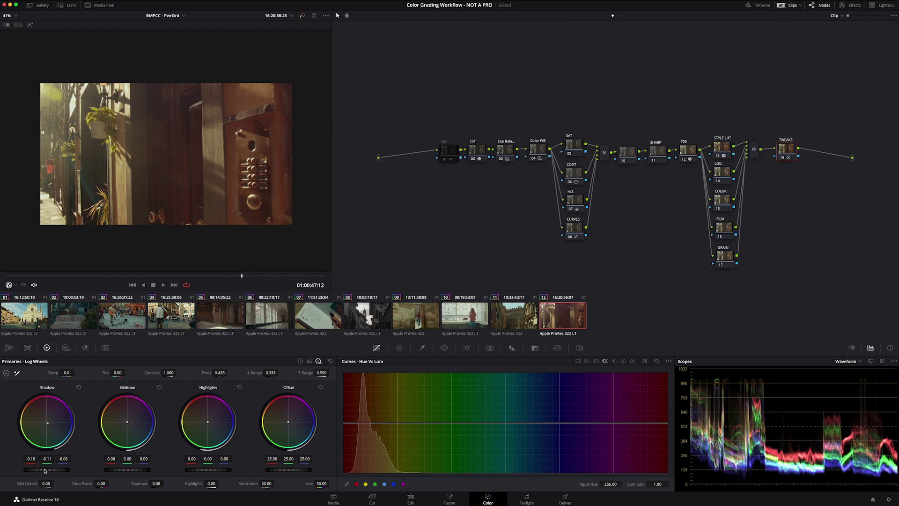
pyautogui.hotkey('ctrl', 'd')
pyautogui.hotkey('ctrl', 'd')
pyautogui.hotkey('ctrl', 'd')
pyautogui.hotkey('ctrl', 'd')
pyautogui.hotkey('ctrl', 'd')
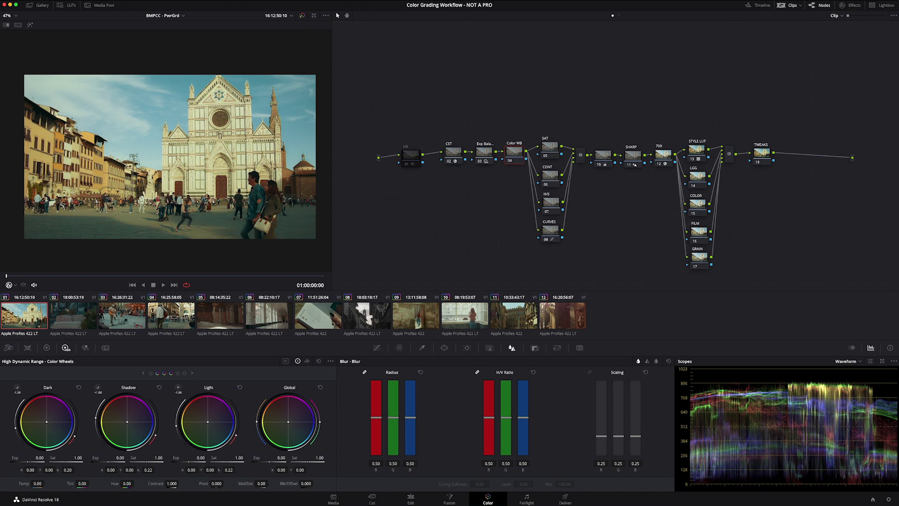
# - On the first clip, show the Gallery, try to delete the LGG, COLOR, FILM and GRAIN nodes, and save the project
pyautogui.click(41, 5)
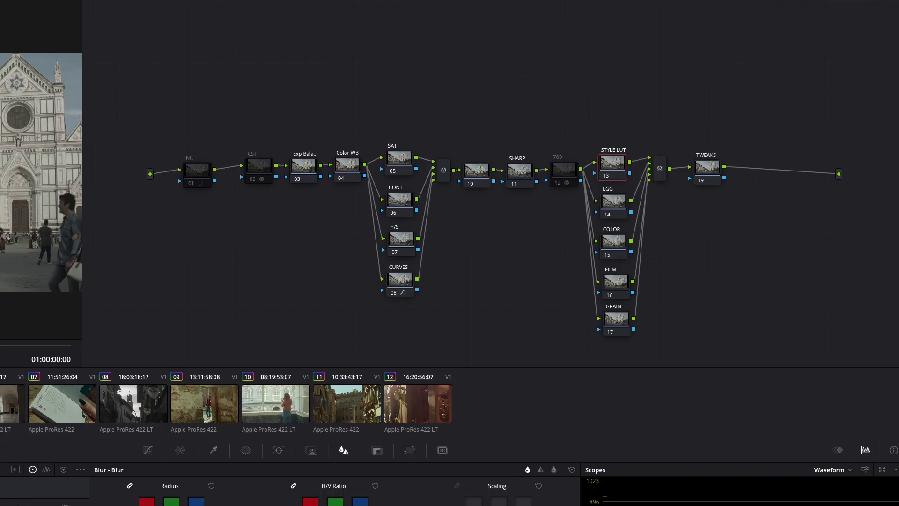
pyautogui.moveTo(639, 340); pyautogui.dragTo(600, 194)
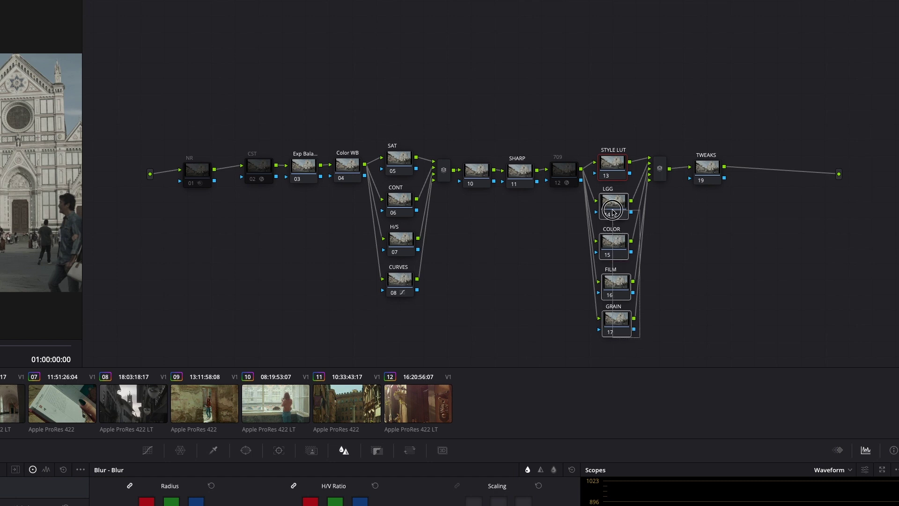
pyautogui.press('Delete')
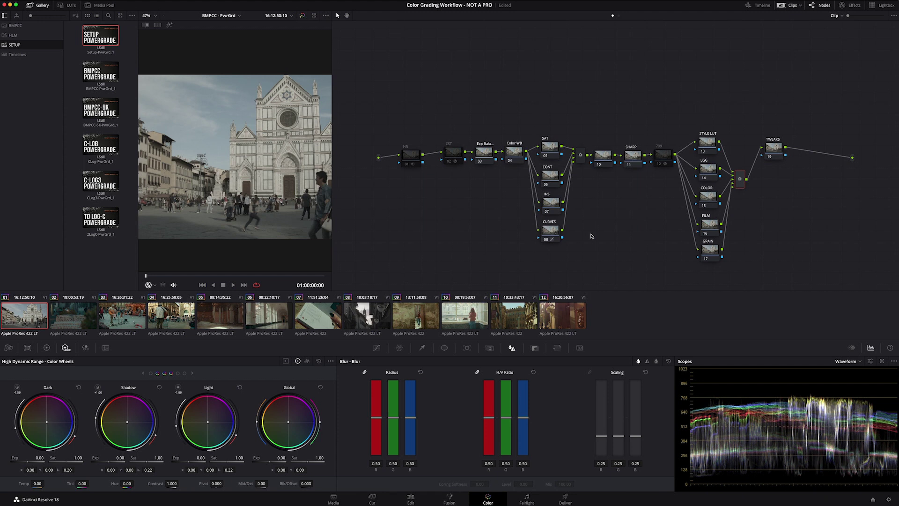
pyautogui.press('super+s')
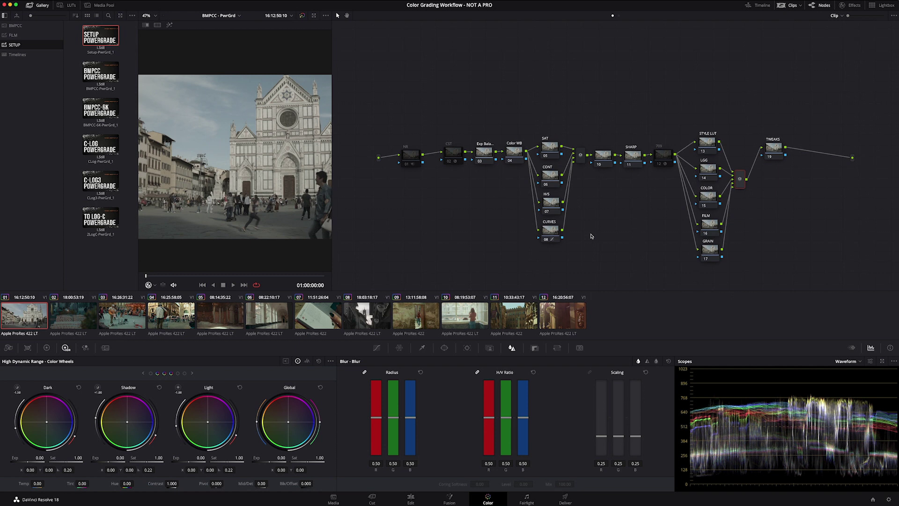